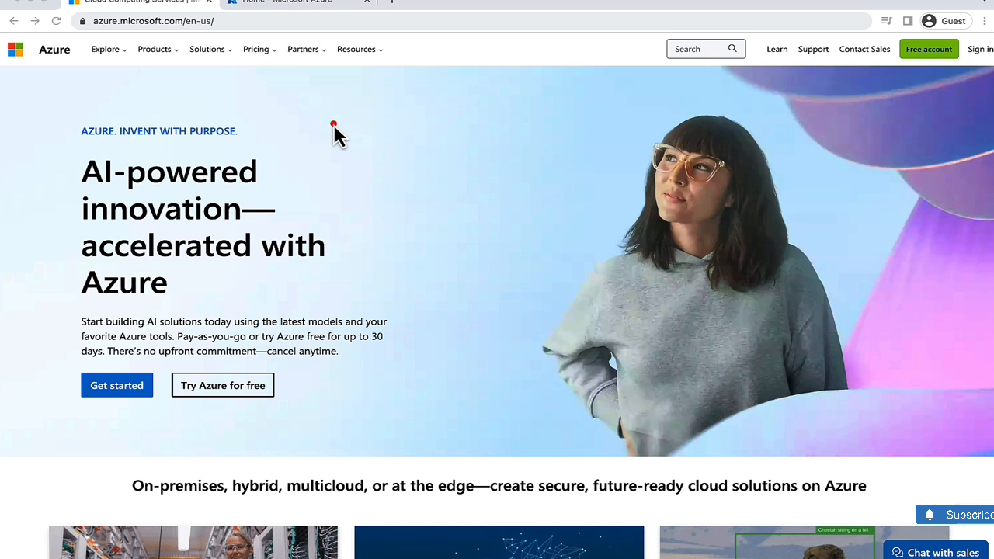
# - Open the Azure free account page in a new tab, review its $200 credit offer, and return to the portal
pyautogui.moveTo(413, 308)
pyautogui.mouseDown()
pyautogui.moveTo(73, 302)
pyautogui.moveTo(137, 425)
pyautogui.moveTo(368, 406)
pyautogui.moveTo(332, 319)
pyautogui.mouseUp()
pyautogui.click(929, 50)
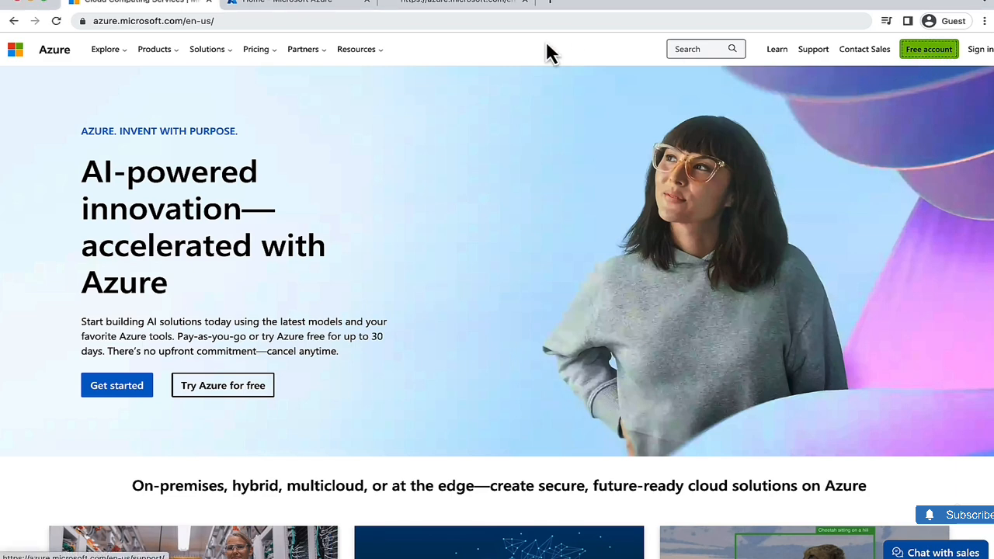
pyautogui.click(458, 11)
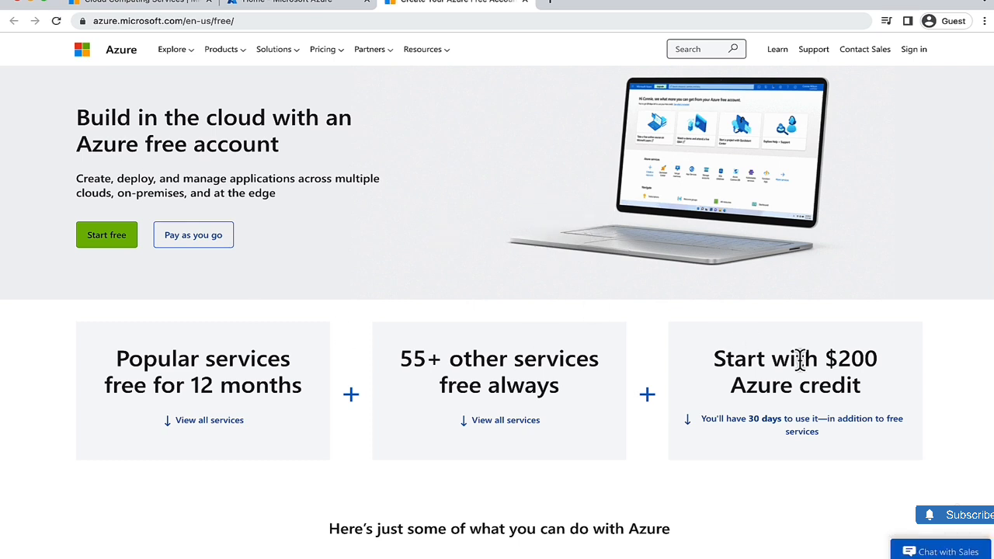
pyautogui.moveTo(824, 357); pyautogui.dragTo(874, 384)
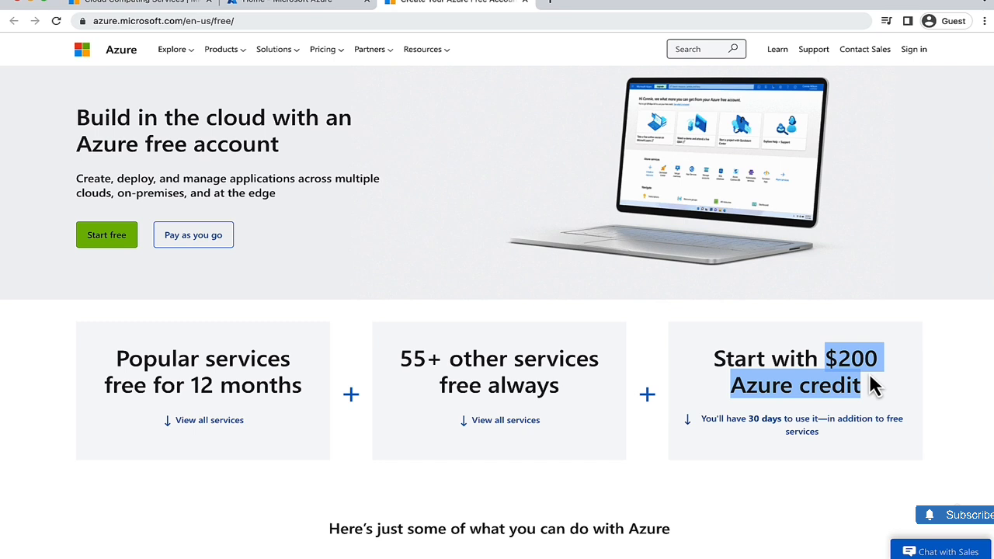
pyautogui.click(382, 211)
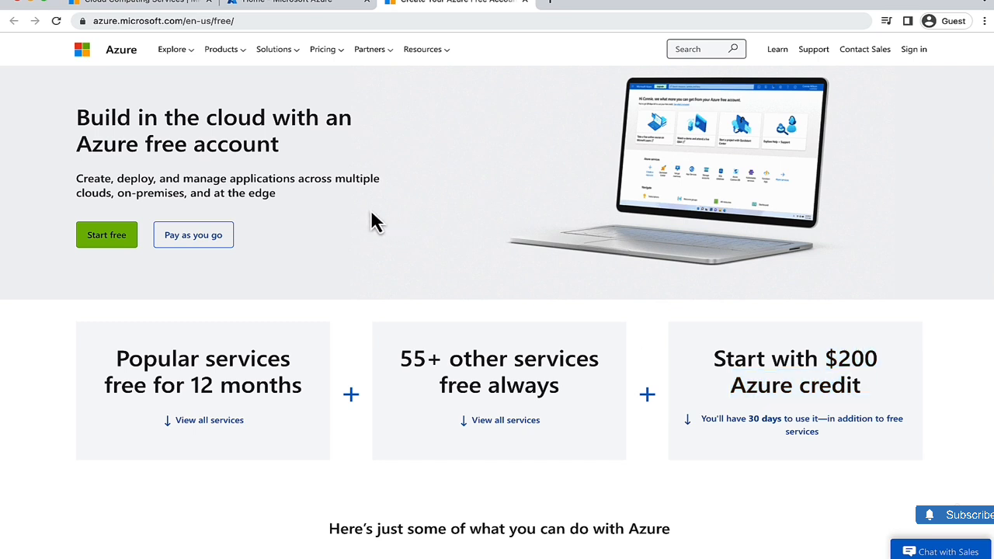
pyautogui.click(315, 8)
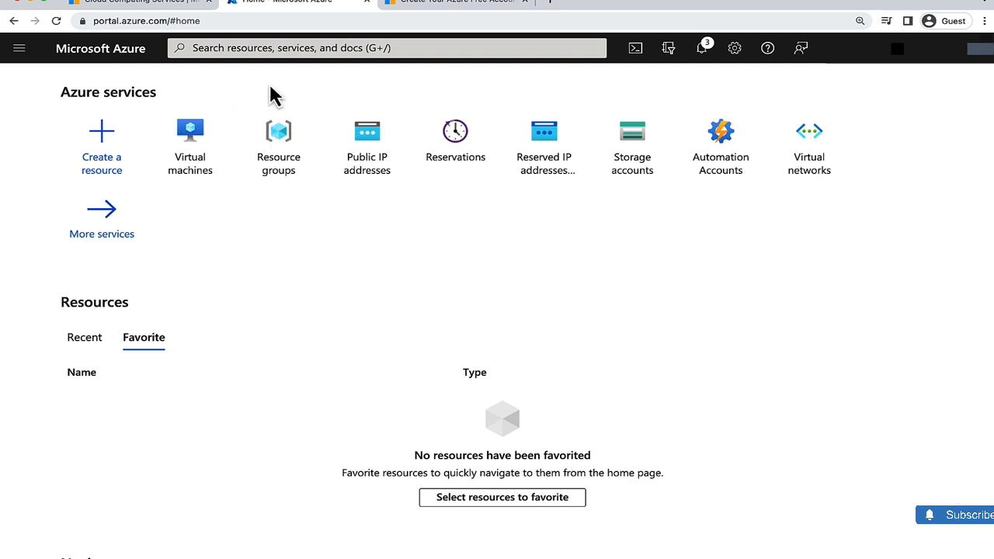
# - Create a resource group named rhcsa in the Pay-As-You-Go subscription, region (US) East US
pyautogui.click(256, 49)
pyautogui.write('res')
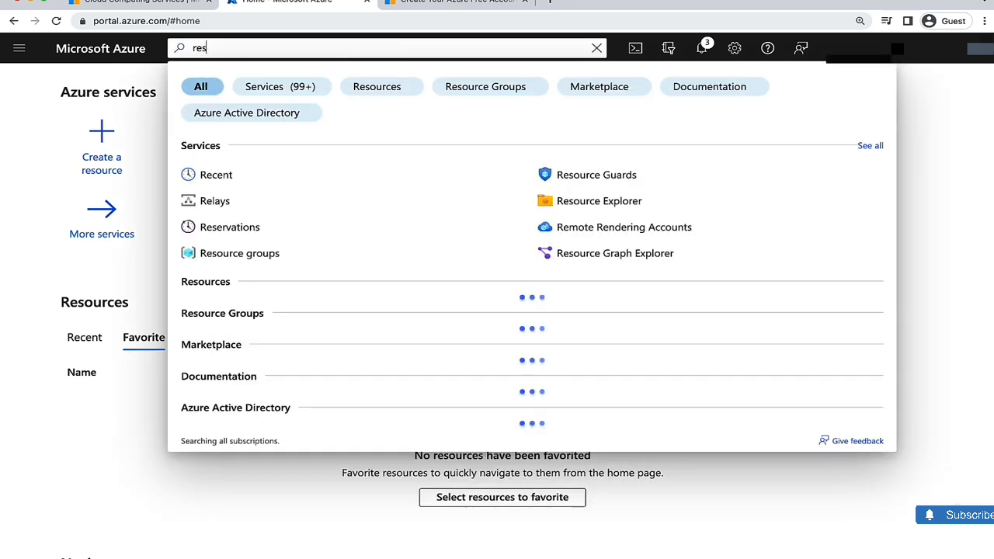
pyautogui.click(250, 203)
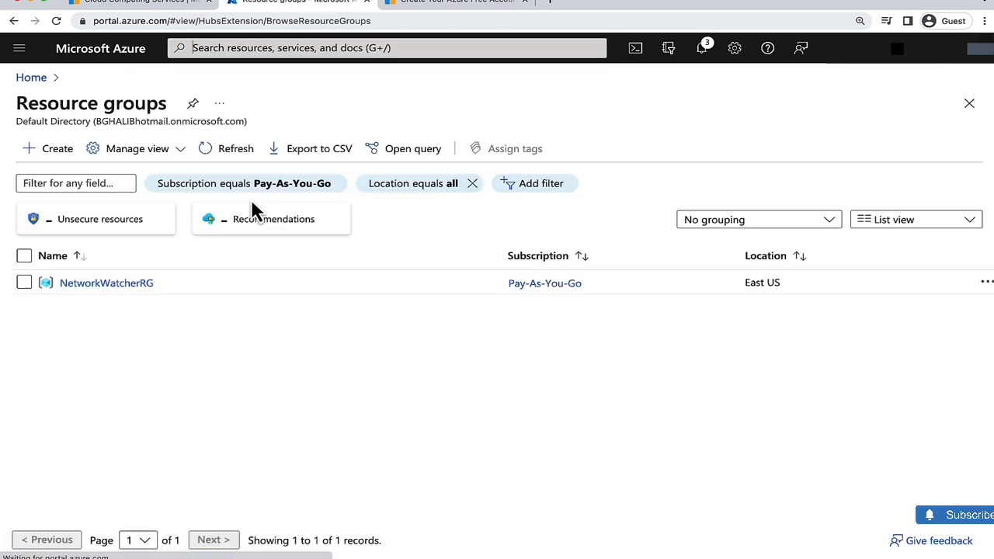
pyautogui.click(58, 151)
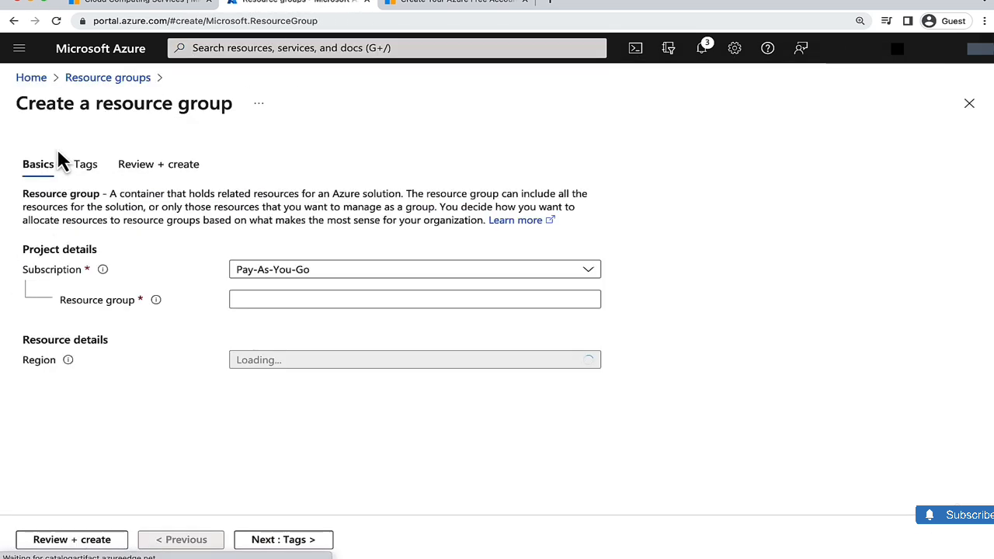
pyautogui.click(247, 298)
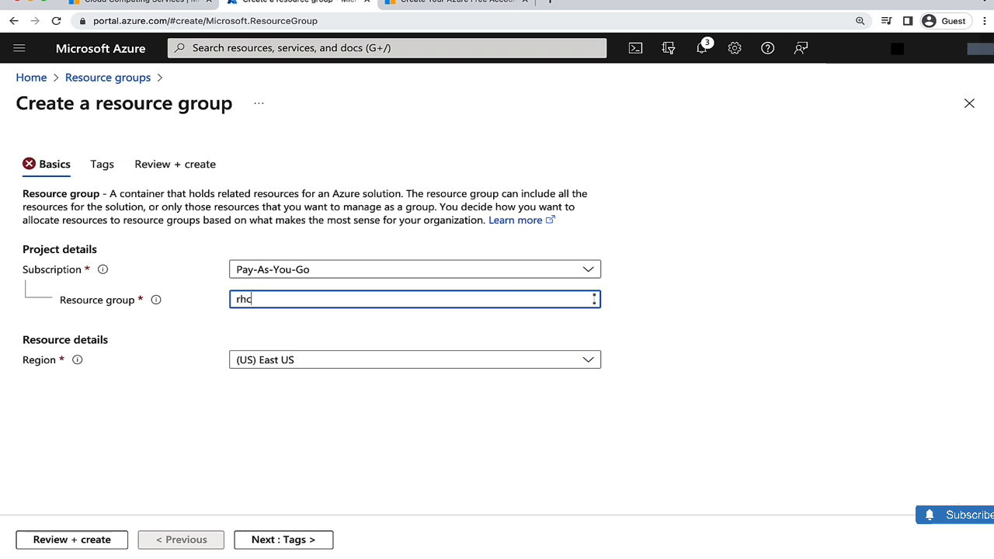
pyautogui.click(181, 386)
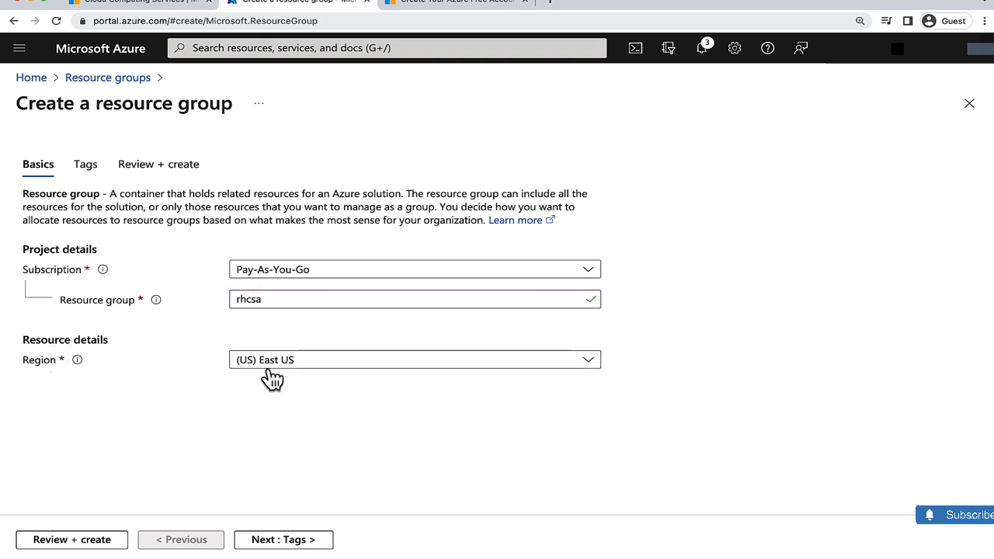
pyautogui.click(59, 542)
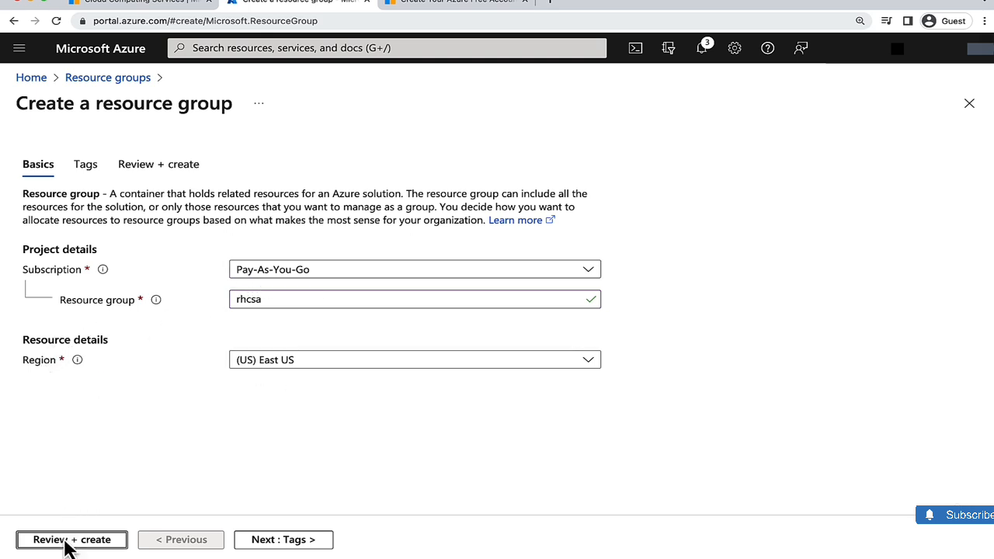
pyautogui.click(51, 541)
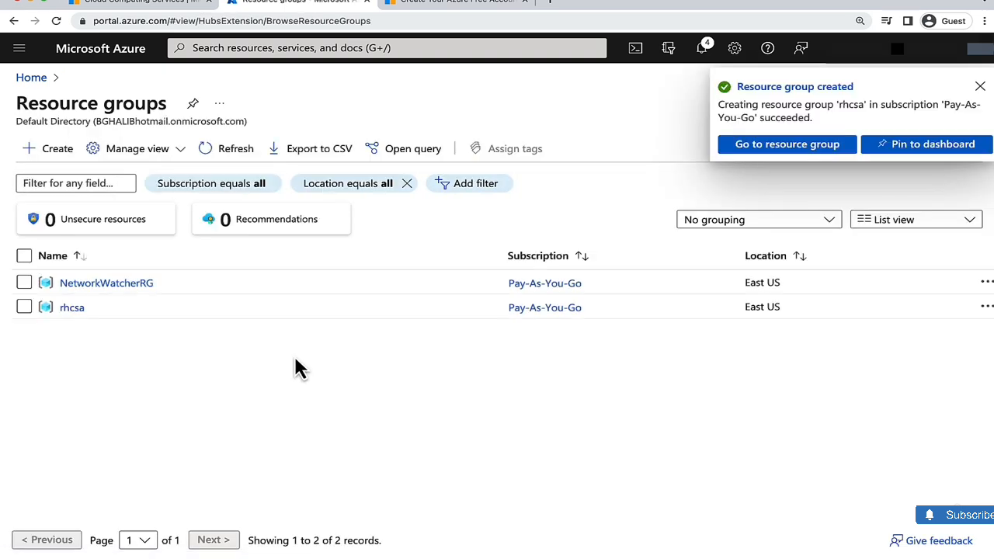
# - Start creating a new Azure virtual machine from the Virtual machines service
pyautogui.click(34, 82)
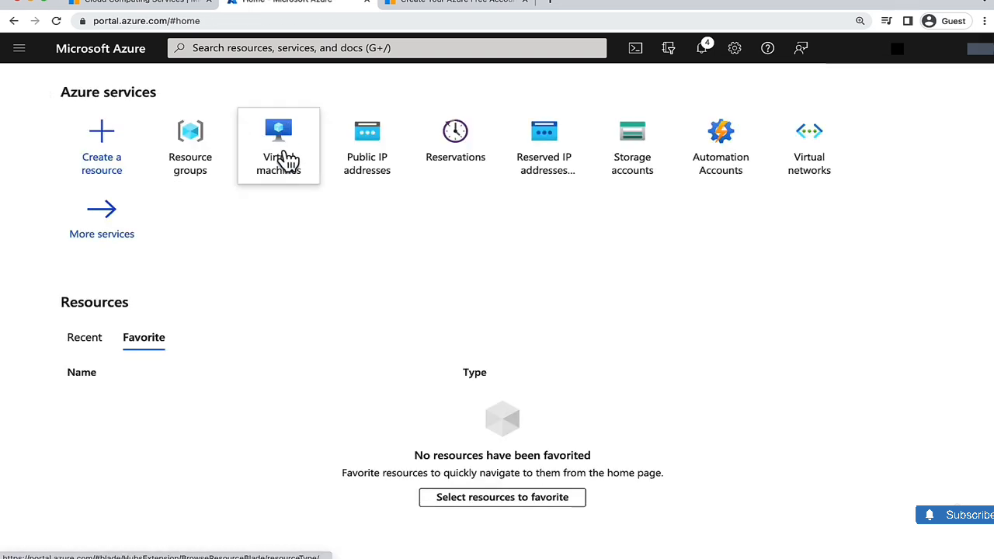
pyautogui.moveTo(306, 148)
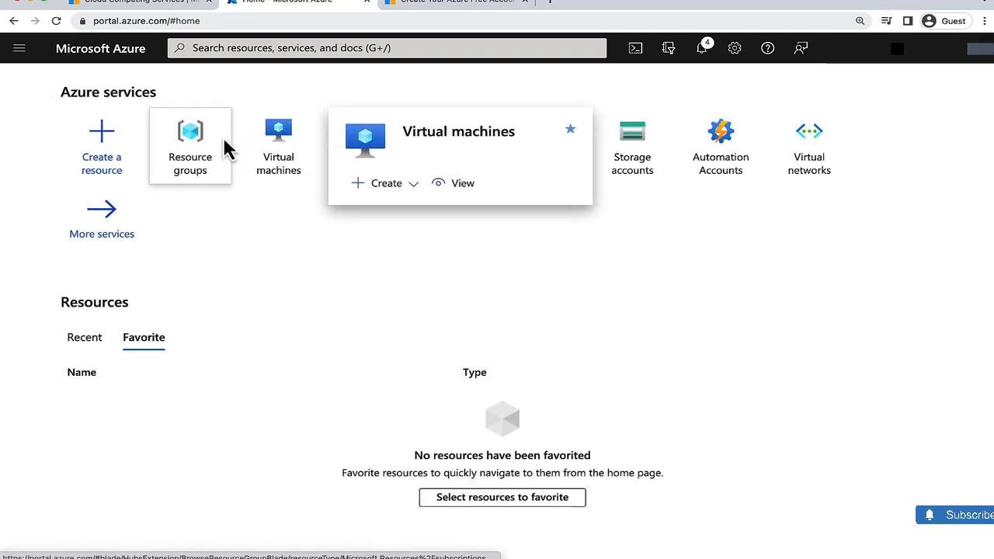
pyautogui.click(228, 48)
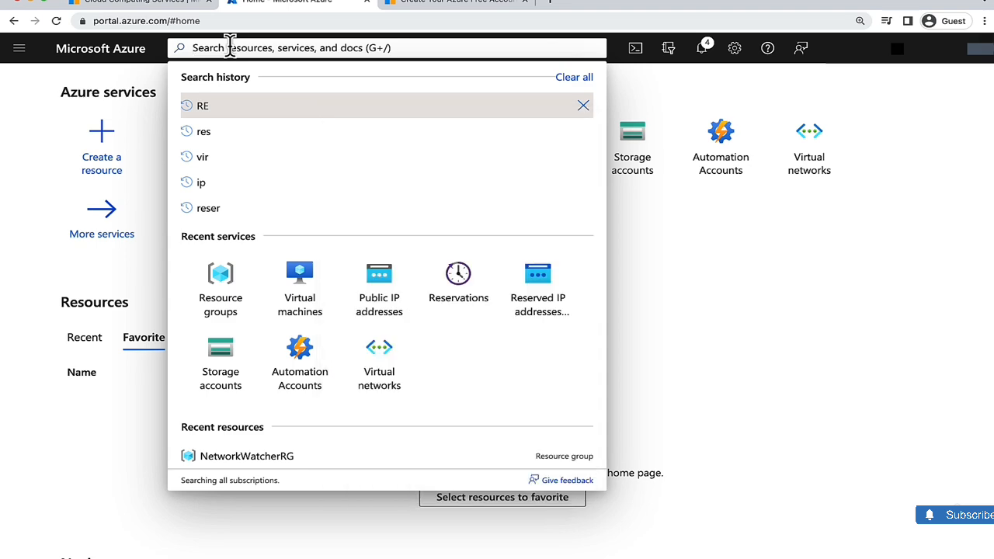
pyautogui.write('vir')
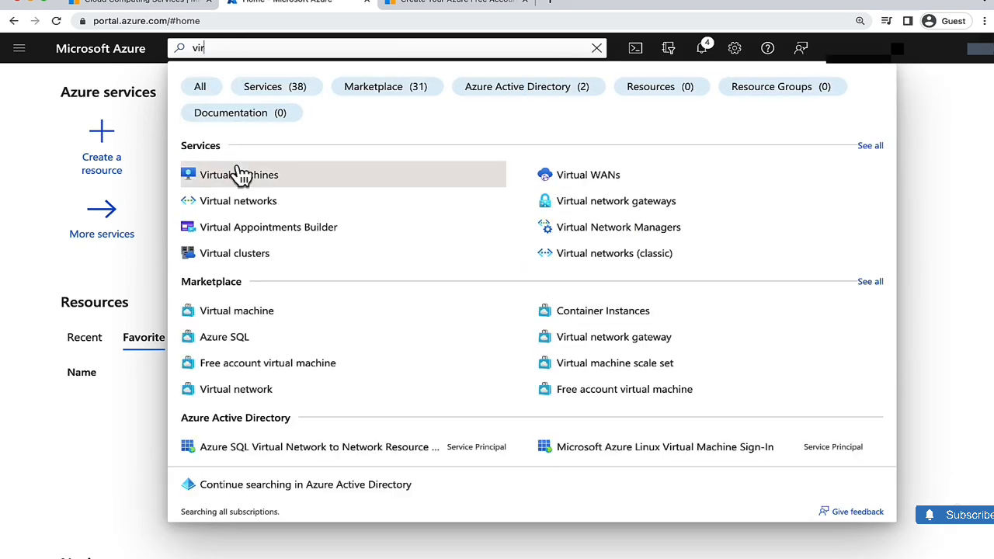
pyautogui.click(257, 184)
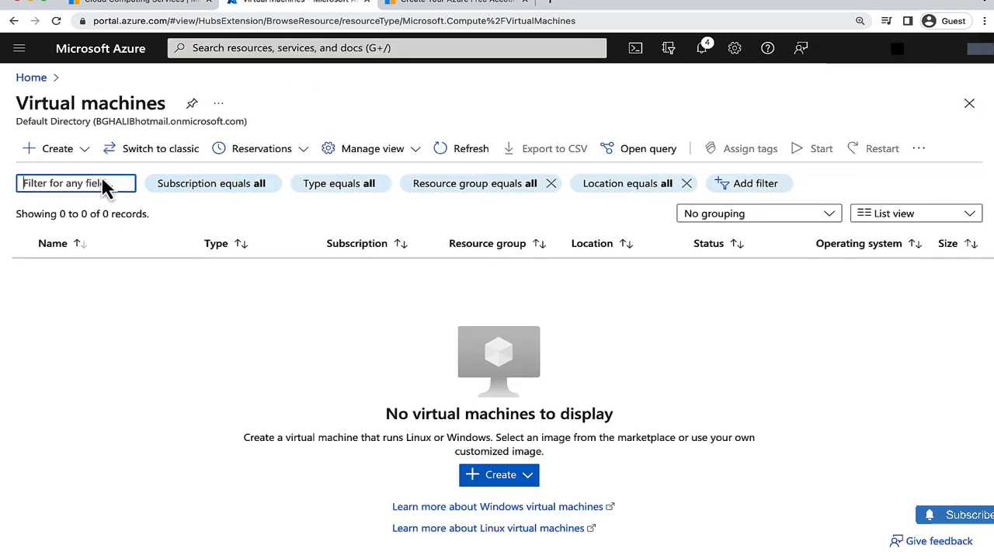
pyautogui.click(79, 154)
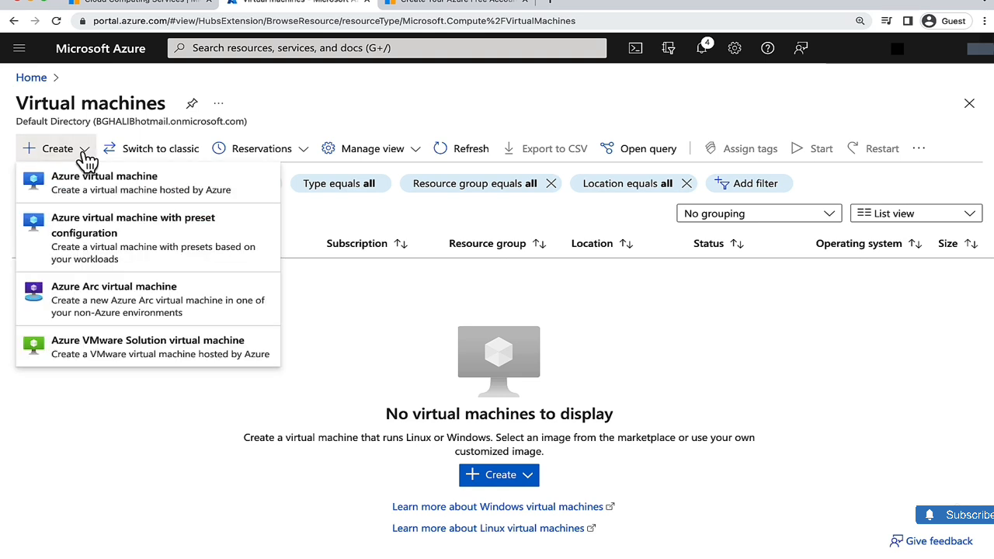
pyautogui.click(153, 193)
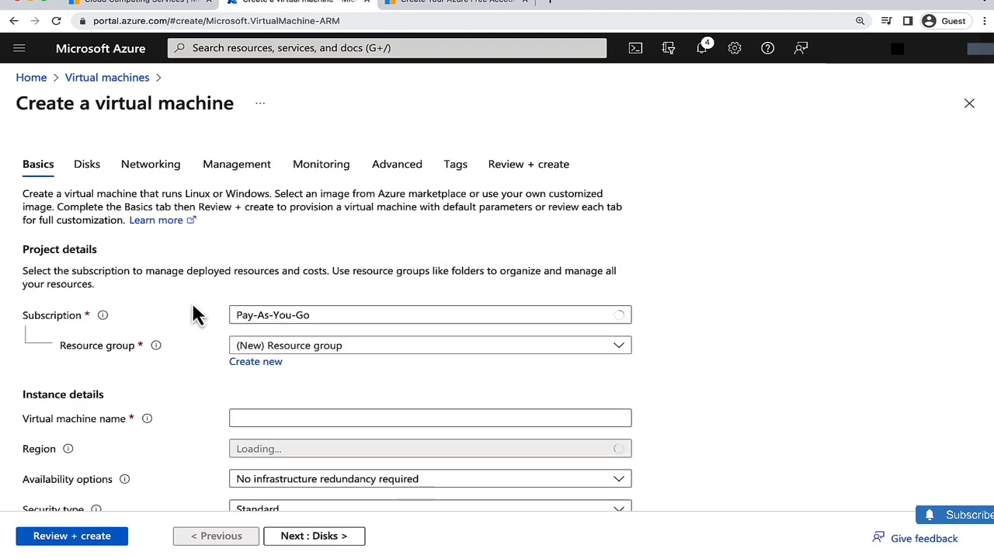
# - Assign the virtual machine to the rhcsa resource group and name it RHEL9
pyautogui.scroll(-1, 192, 302)
pyautogui.scroll(1, 192, 302)
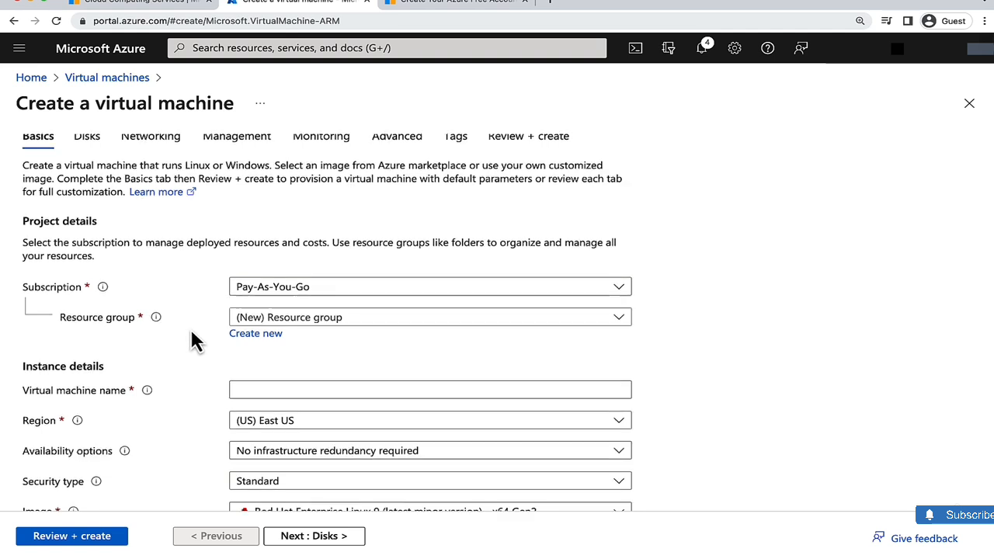
pyautogui.scroll(-1, 190, 328)
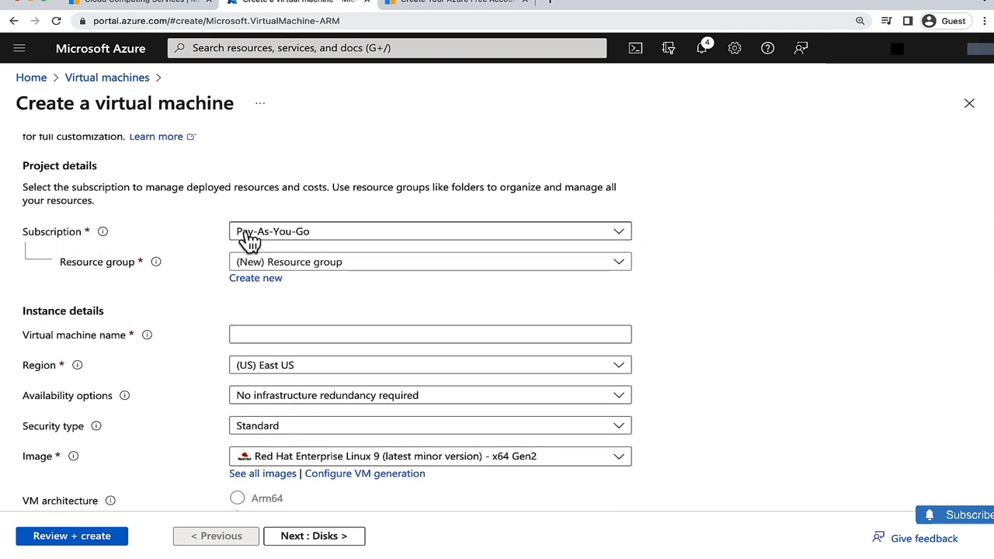
pyautogui.scroll(-1, 191, 280)
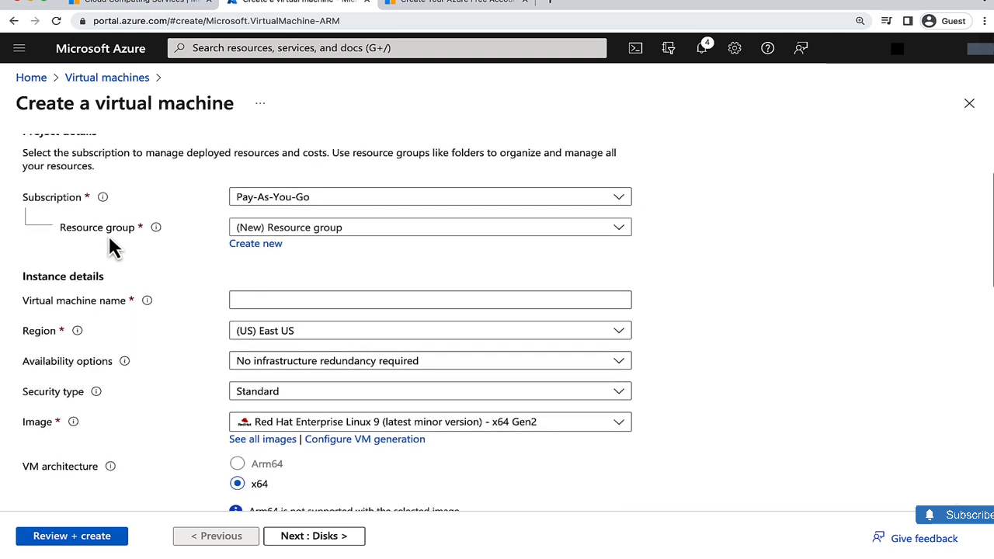
pyautogui.click(285, 229)
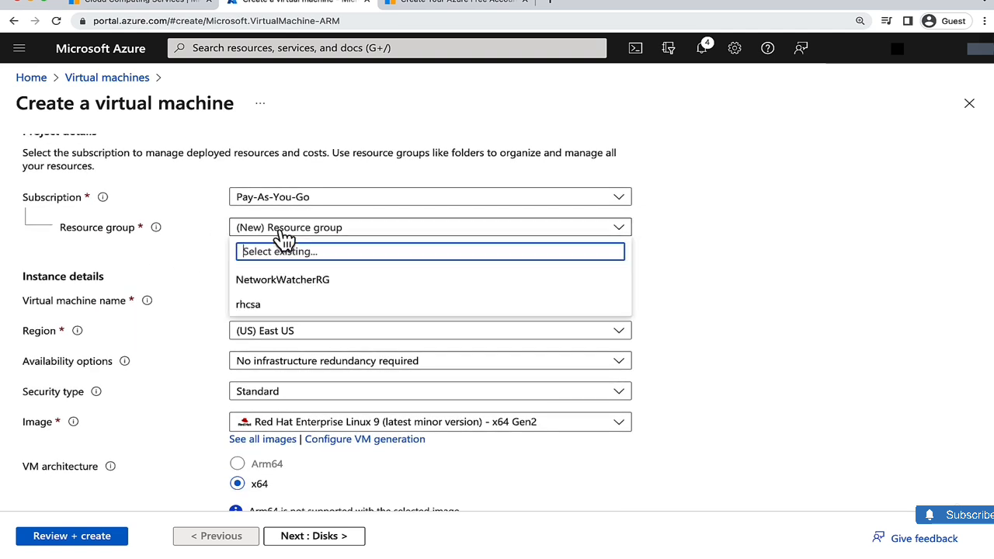
pyautogui.click(263, 308)
pyautogui.scroll(-1, 204, 275)
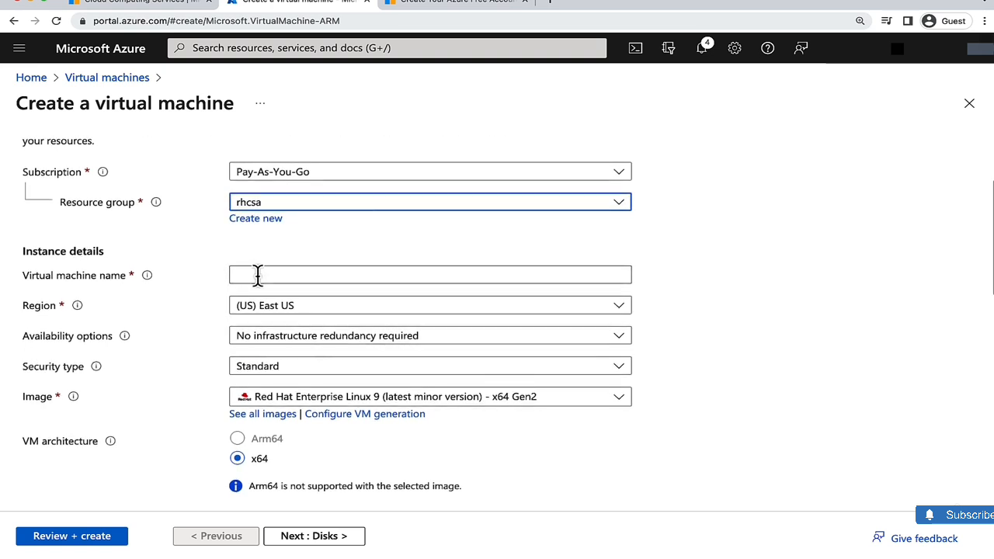
pyautogui.click(257, 275)
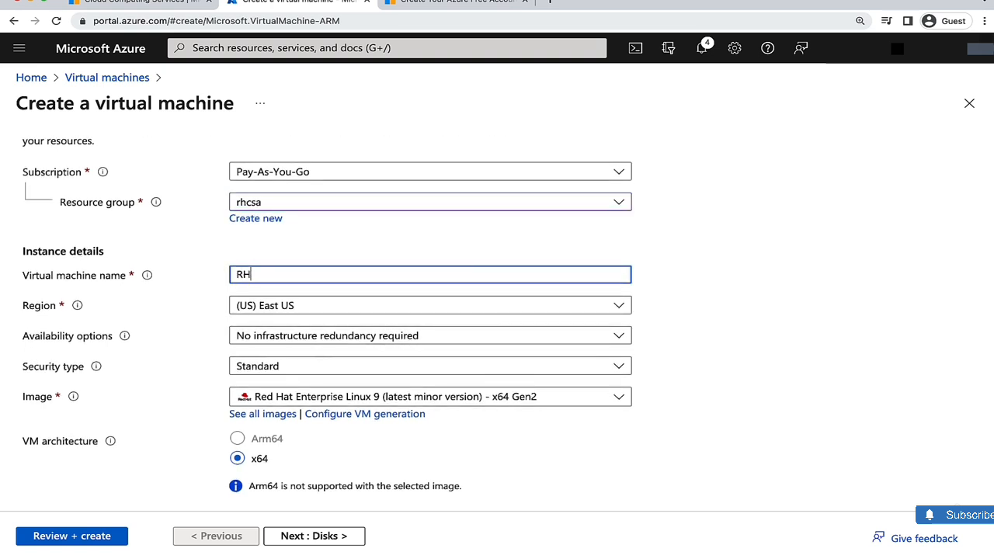
pyautogui.click(190, 314)
# - Search the image marketplace for red hat and choose Red Hat Enterprise Linux 9 (latest minor version) - x64 Gen 2
pyautogui.scroll(-1, 204, 324)
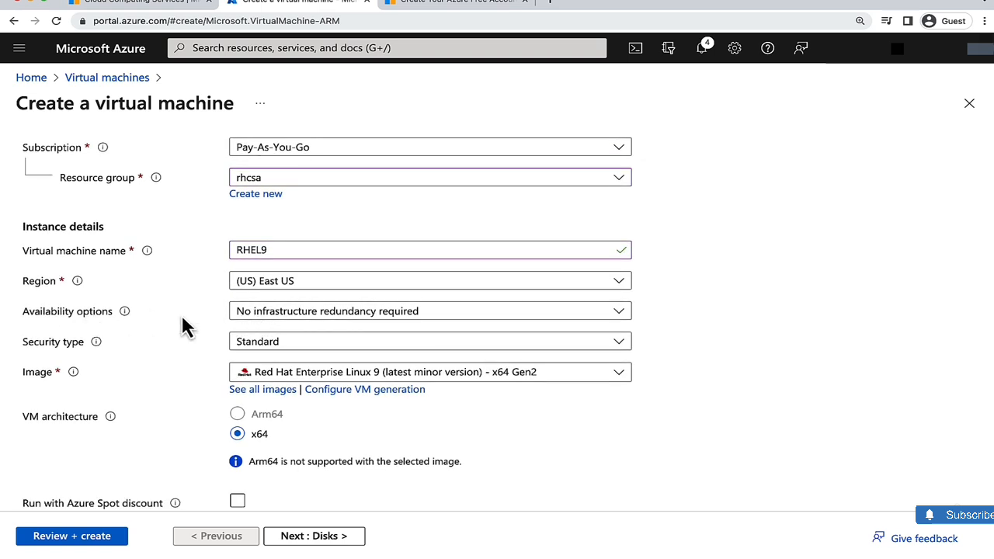
pyautogui.scroll(-1, 182, 326)
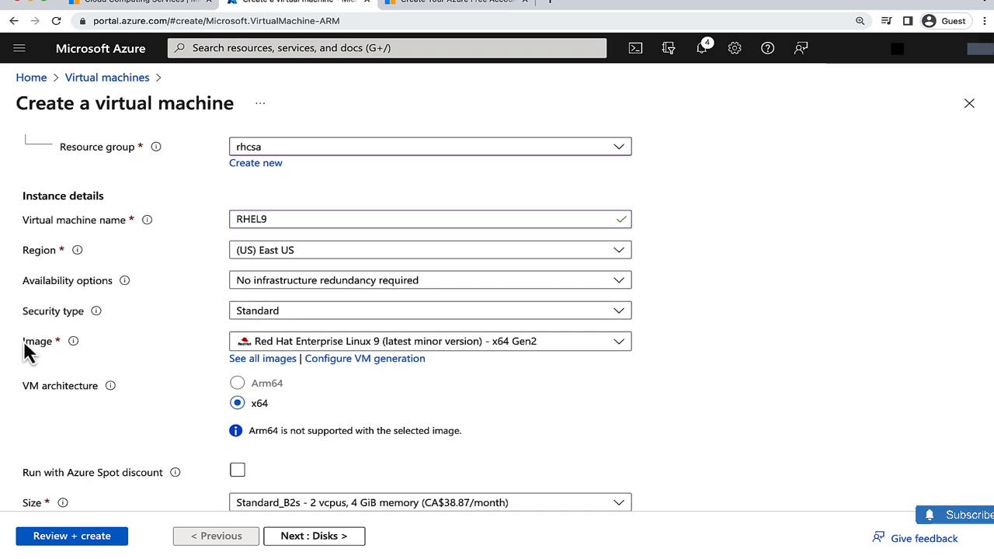
pyautogui.click(272, 361)
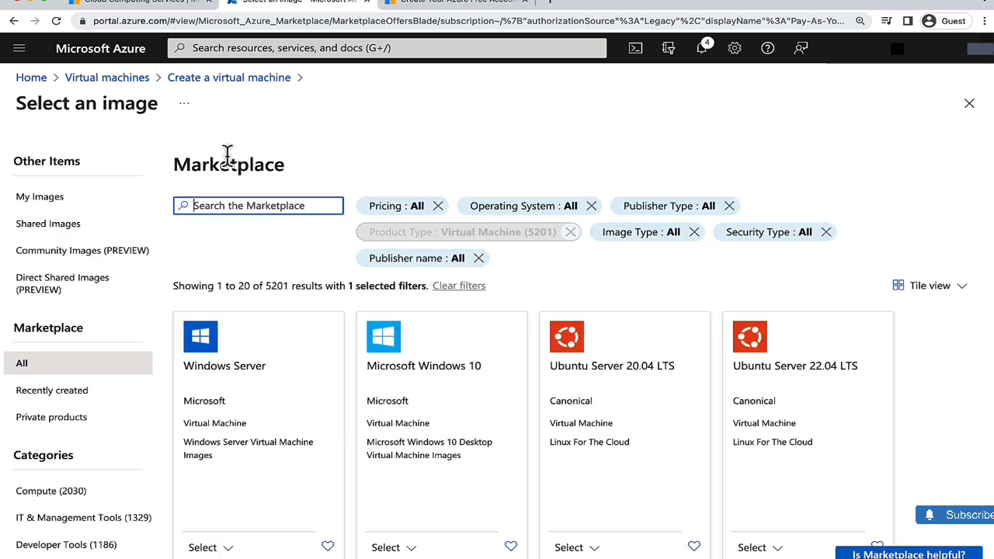
pyautogui.write('RED')
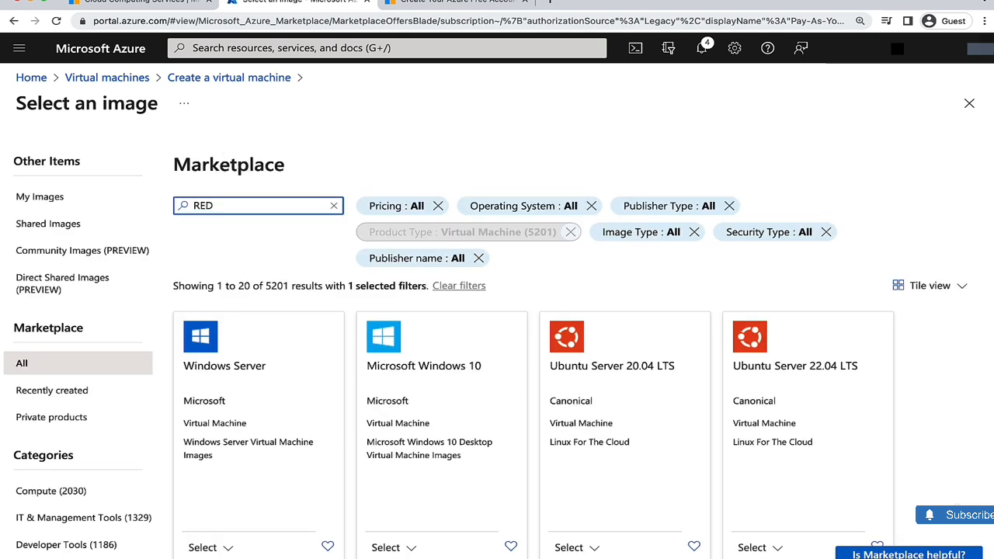
pyautogui.press('BackSpace')
pyautogui.press('BackSpace')
pyautogui.press('BackSpace')
pyautogui.write('red hat')
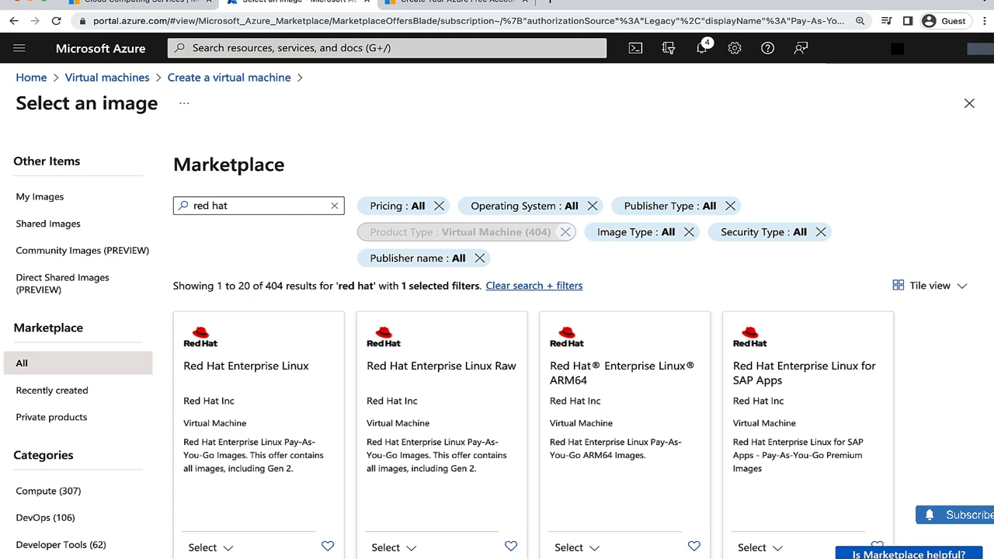
pyautogui.scroll(-2, 296, 233)
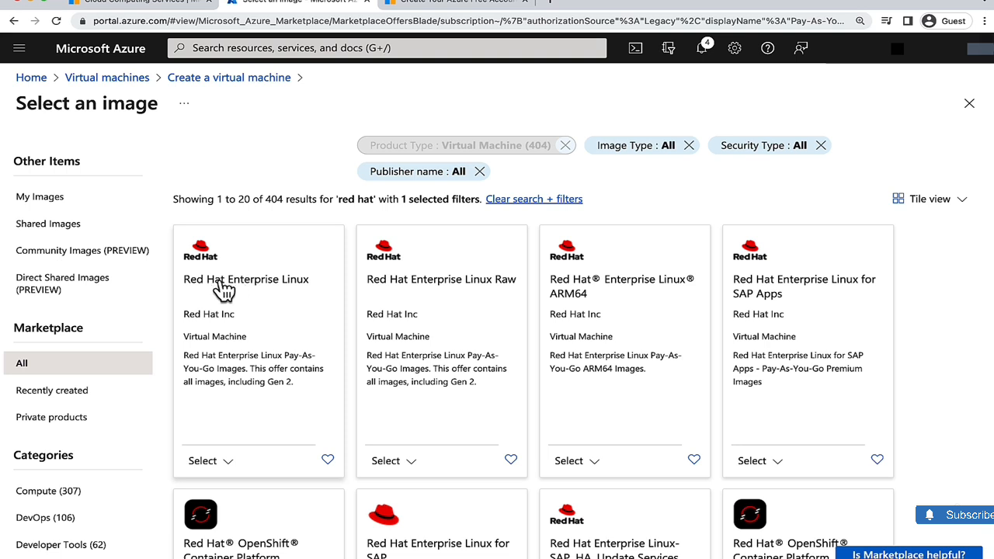
pyautogui.click(229, 462)
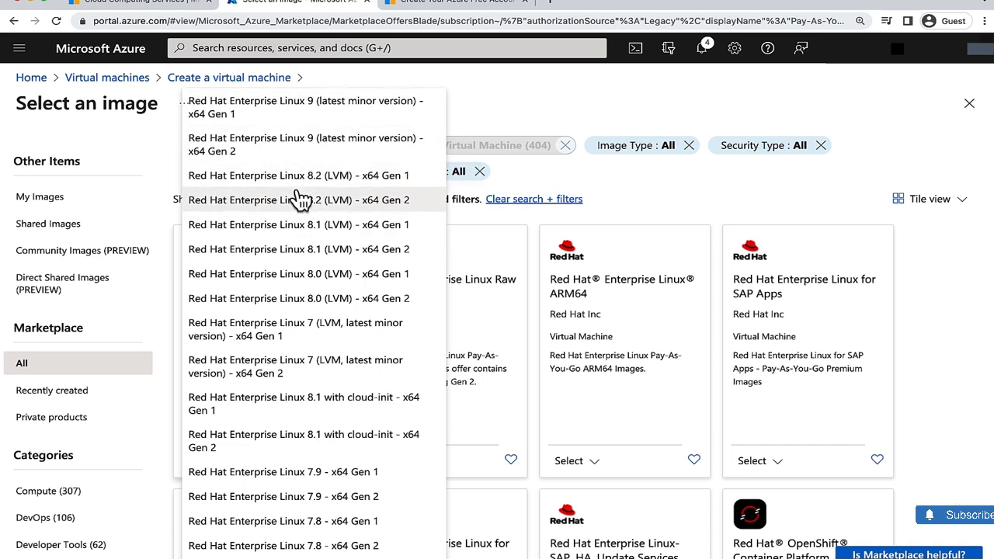
pyautogui.scroll(-1, 300, 200)
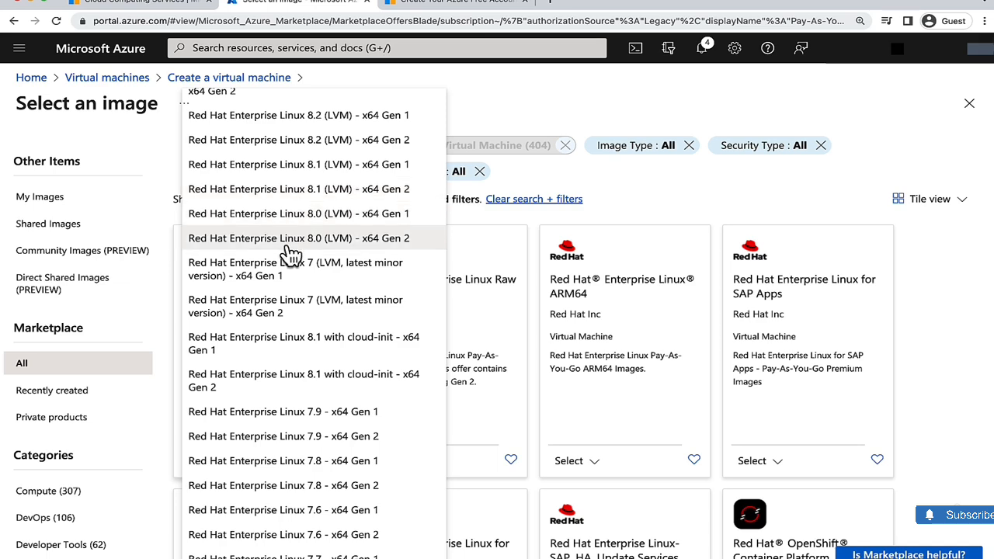
pyautogui.scroll(1, 295, 226)
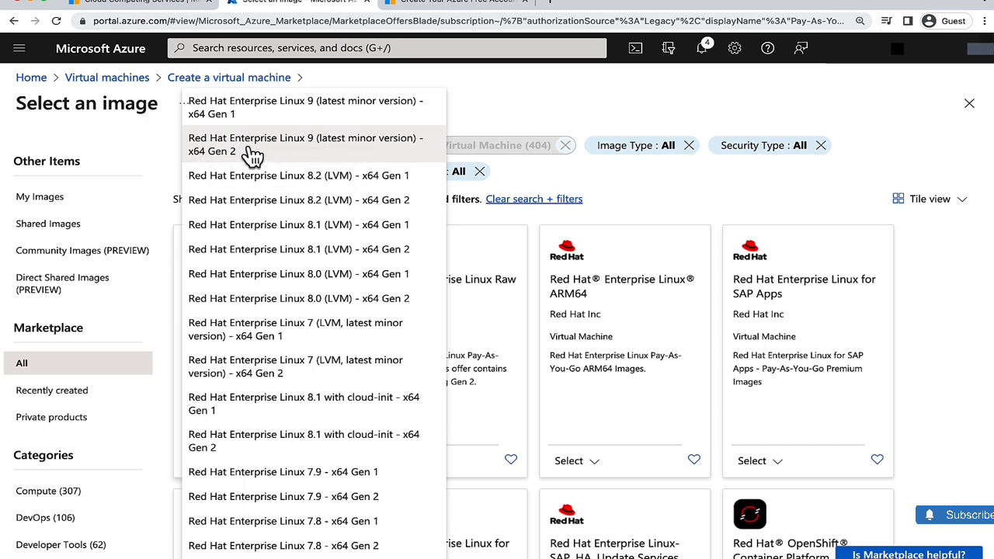
pyautogui.click(253, 155)
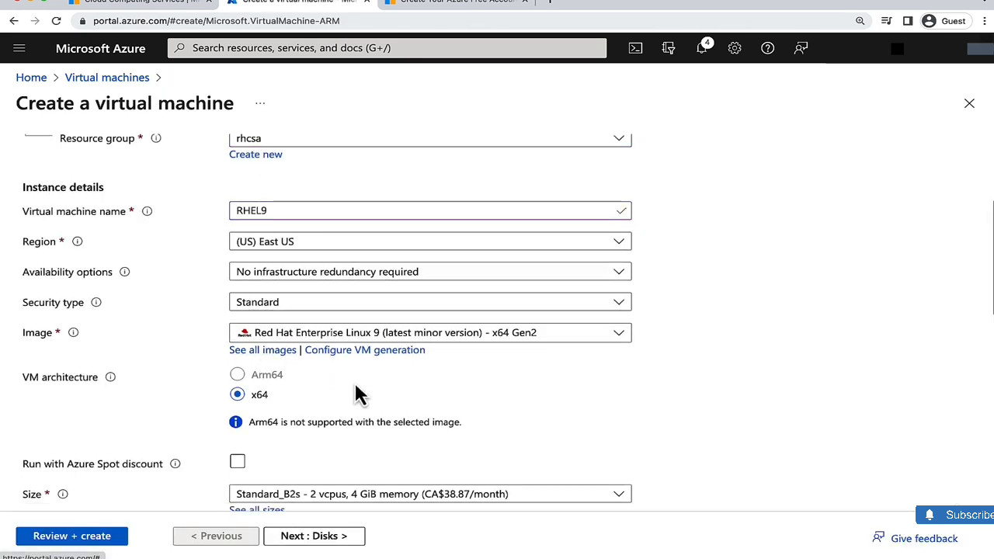
# - Open the full VM size list, sort it by monthly cost, and select the B2s size
pyautogui.scroll(-2, 356, 385)
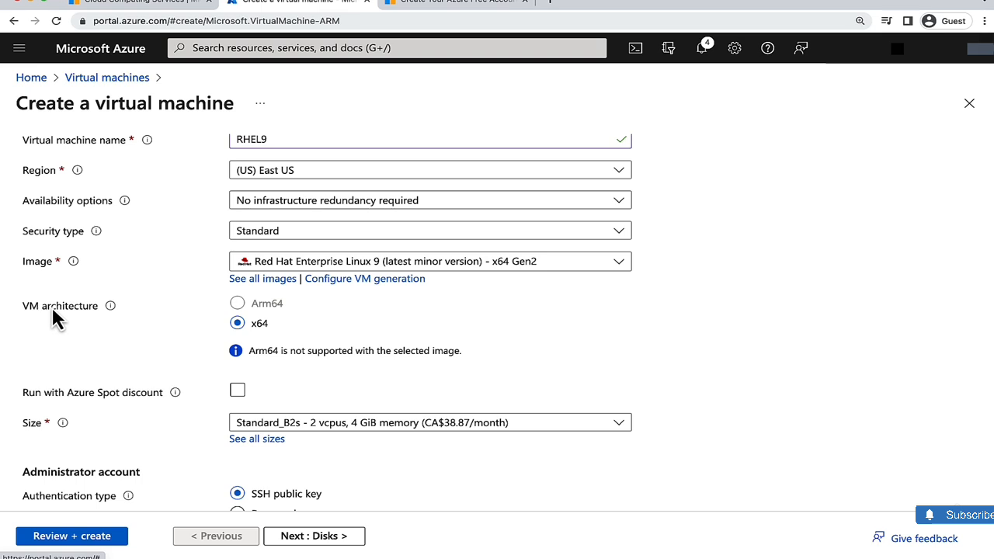
pyautogui.scroll(-1, 282, 337)
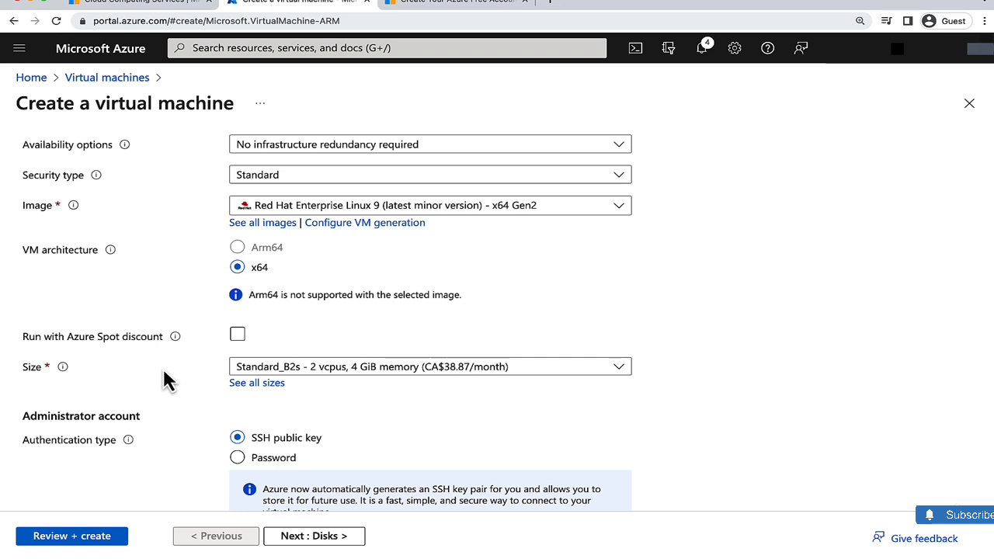
pyautogui.click(262, 383)
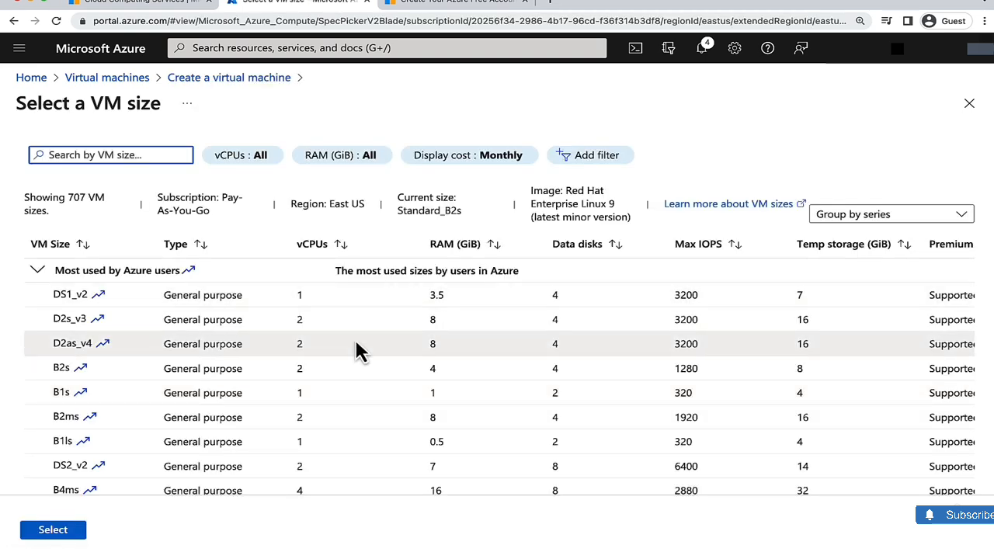
pyautogui.hscroll(5, 326, 320)
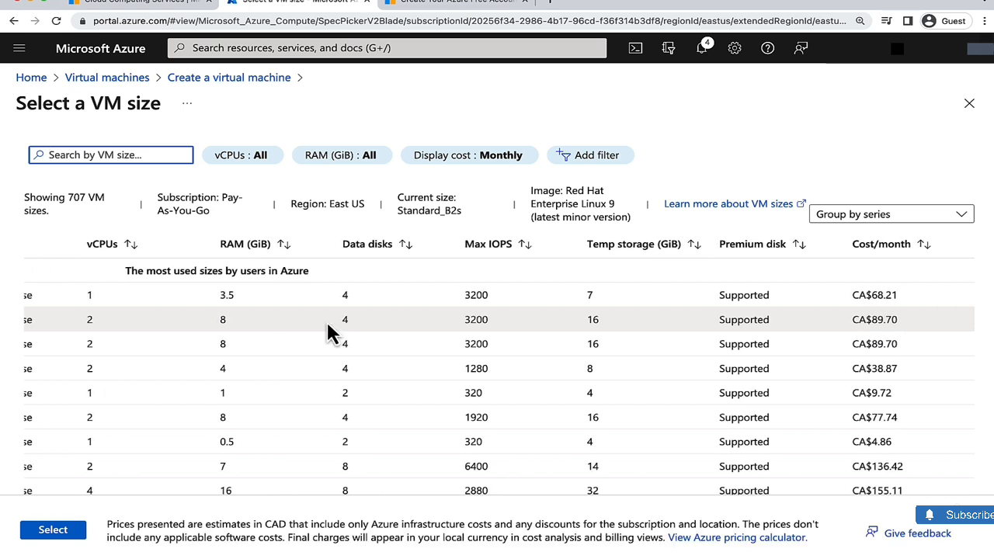
pyautogui.click(897, 247)
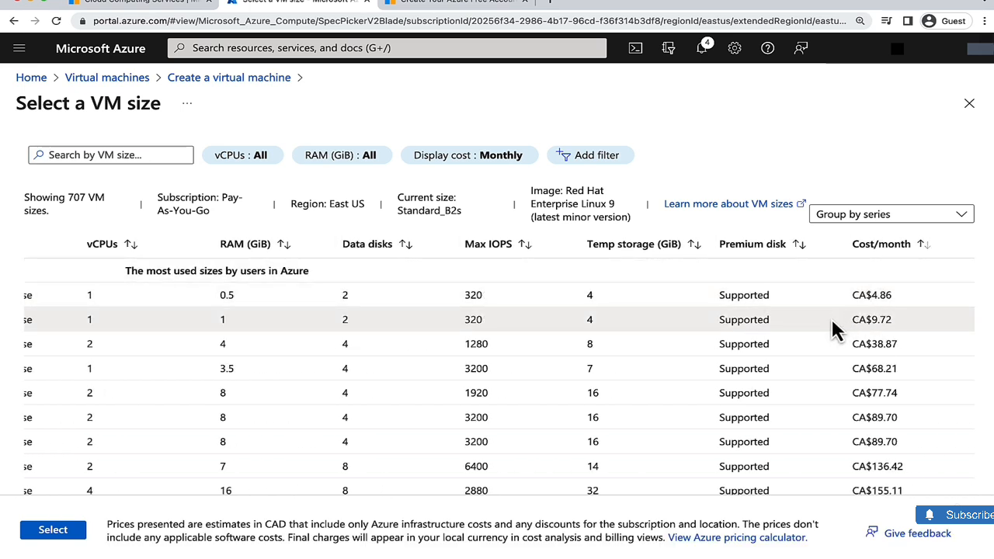
pyautogui.hscroll(-5, 354, 326)
pyautogui.hscroll(1, 322, 330)
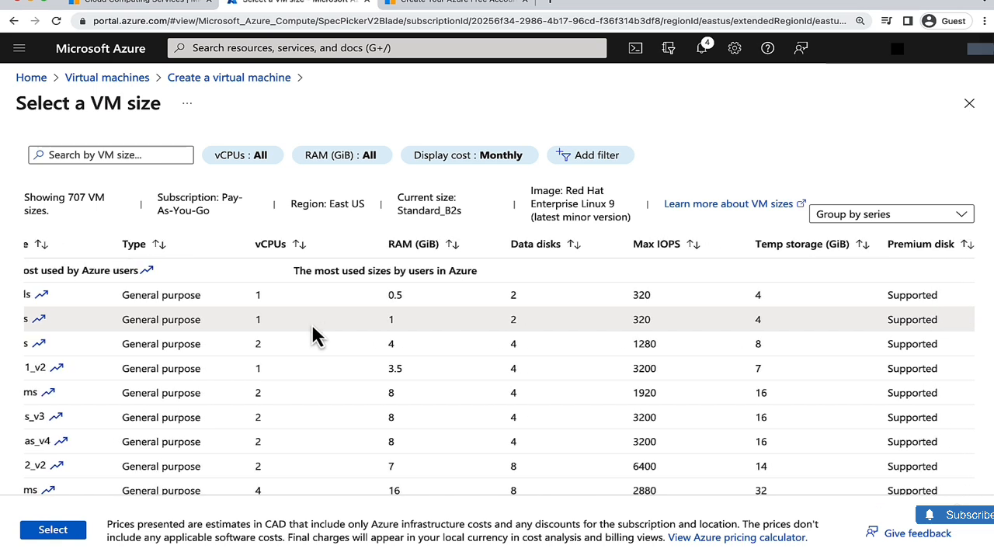
pyautogui.hscroll(-2, 317, 336)
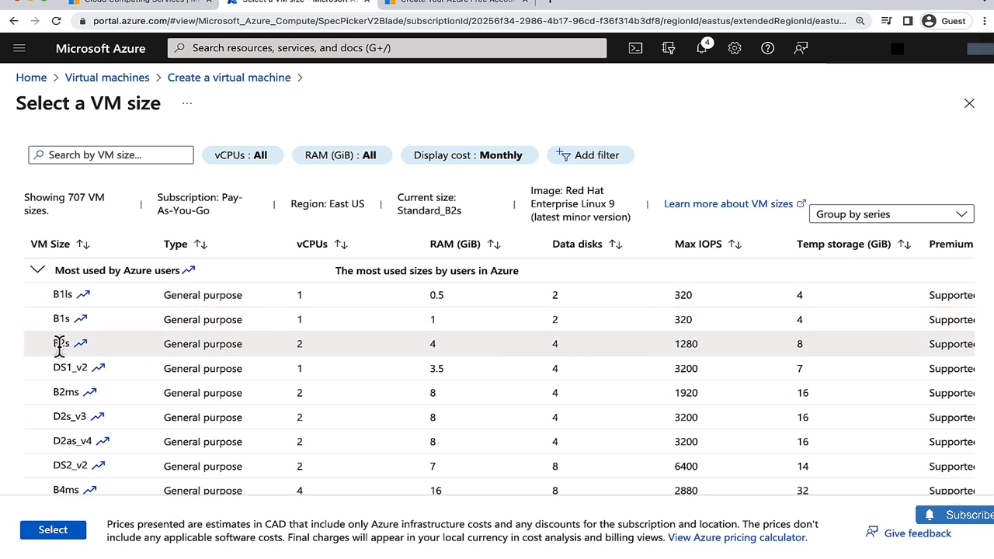
pyautogui.hscroll(1, 388, 334)
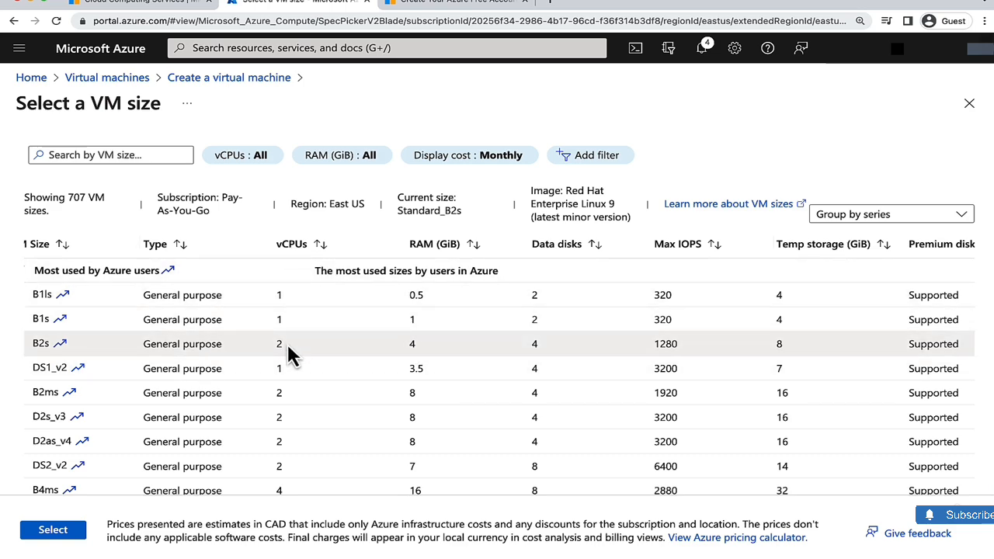
pyautogui.hscroll(6, 287, 347)
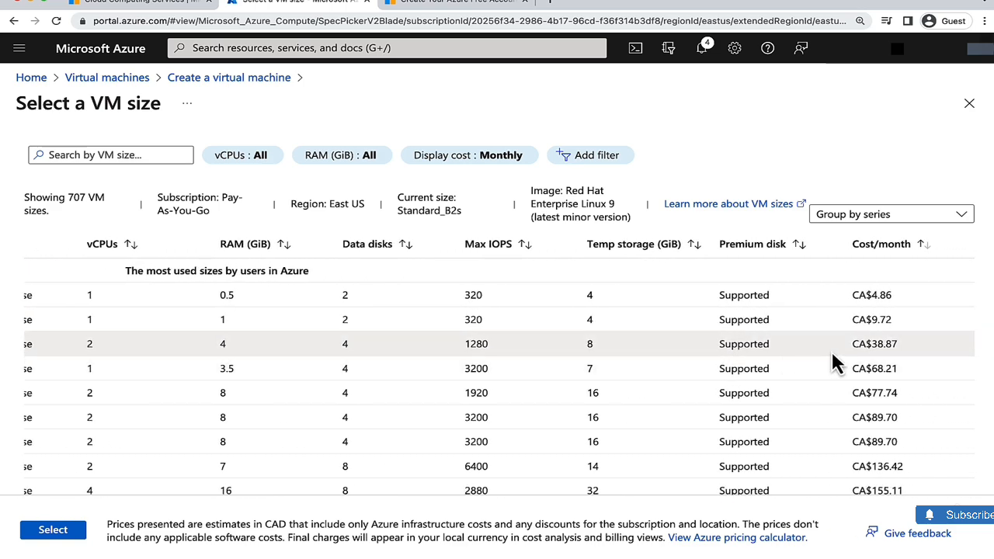
pyautogui.click(870, 346)
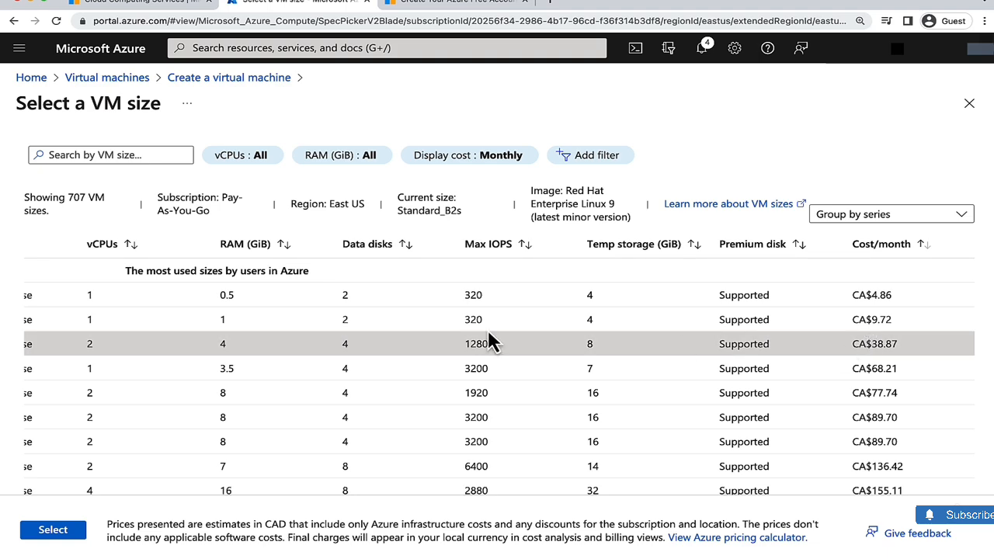
pyautogui.hscroll(-6, 299, 359)
pyautogui.click(52, 531)
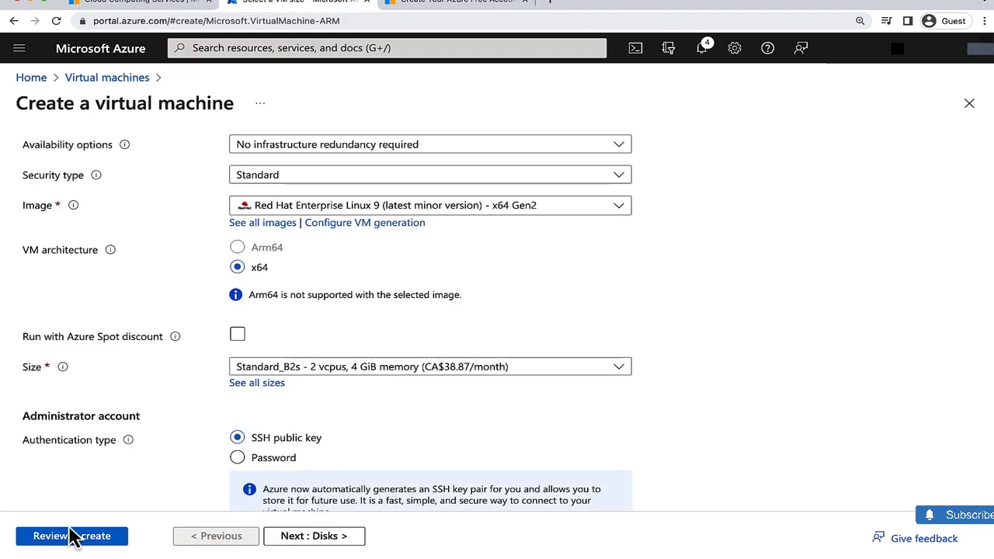
# - Switch the administrator authentication type to Password and set the username to student
pyautogui.scroll(-5, 383, 383)
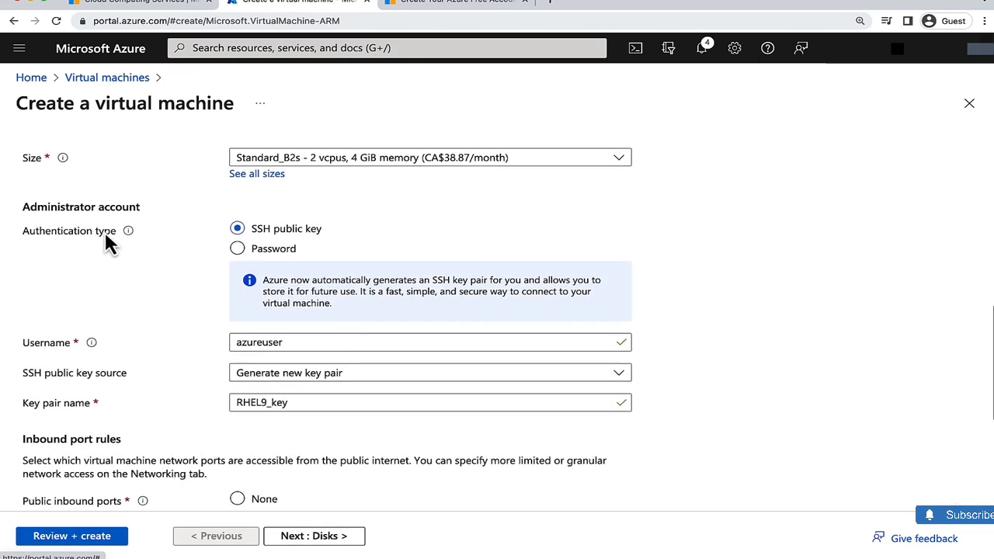
pyautogui.click(238, 248)
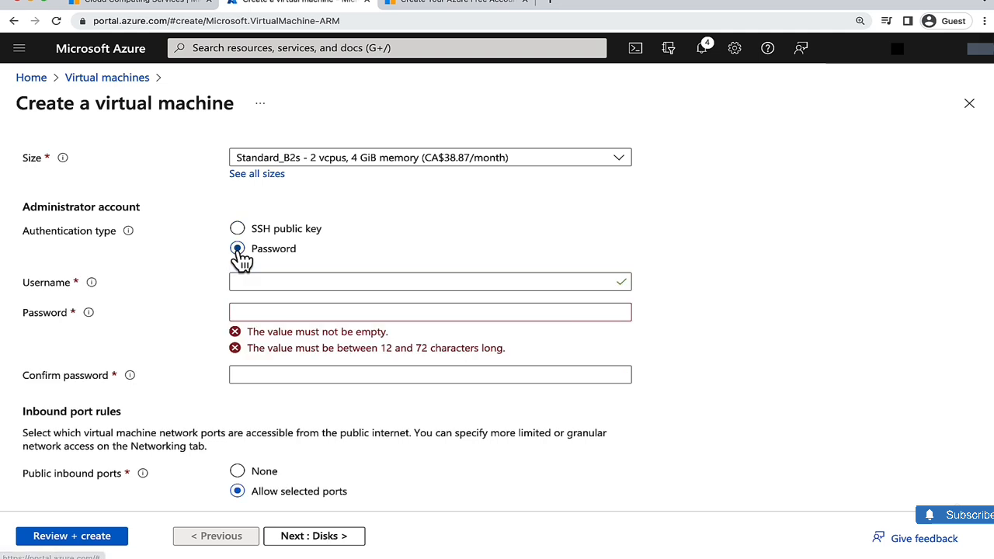
pyautogui.click(277, 284)
pyautogui.write('tudent')
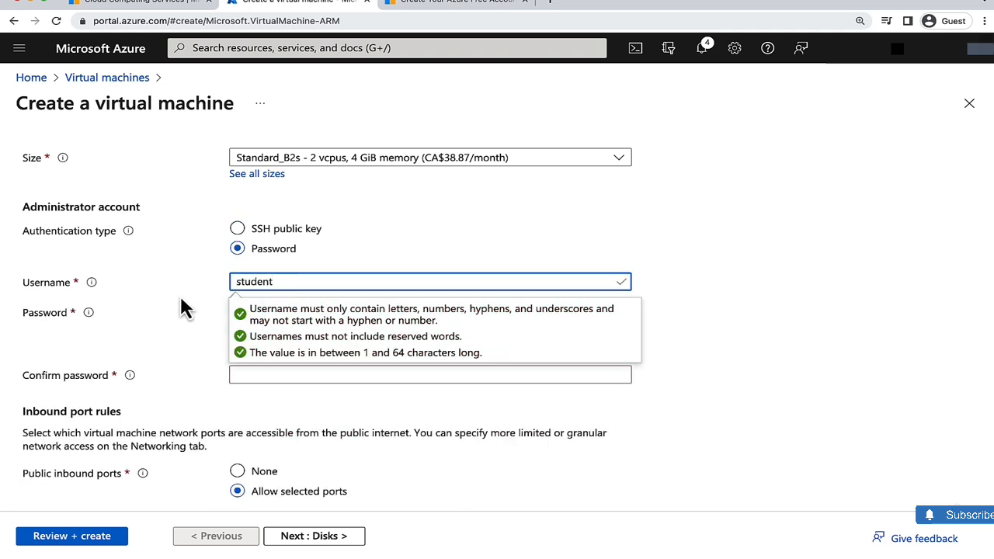
# - Enter the administrator password and confirm it in the confirmation field
pyautogui.click(242, 309)
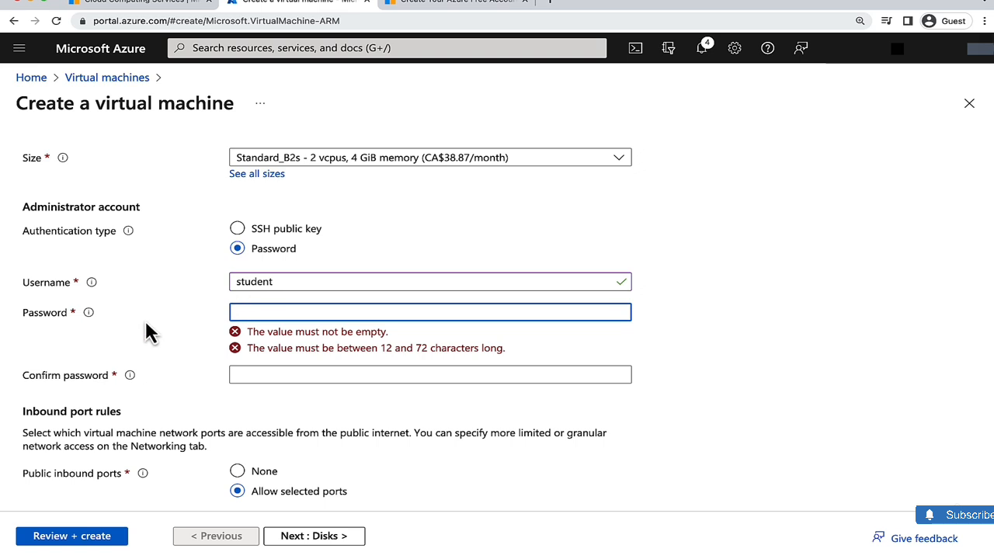
pyautogui.write('••')
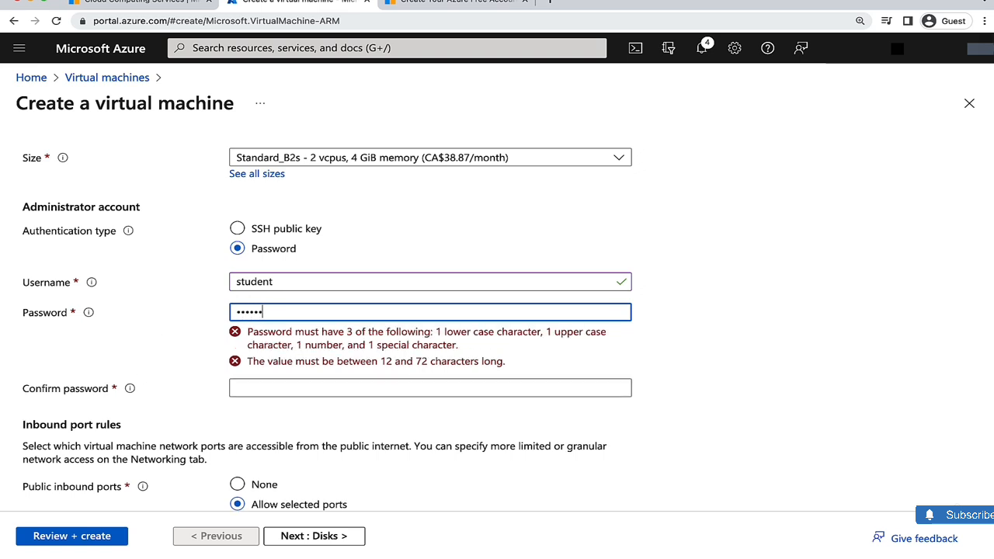
pyautogui.write('•')
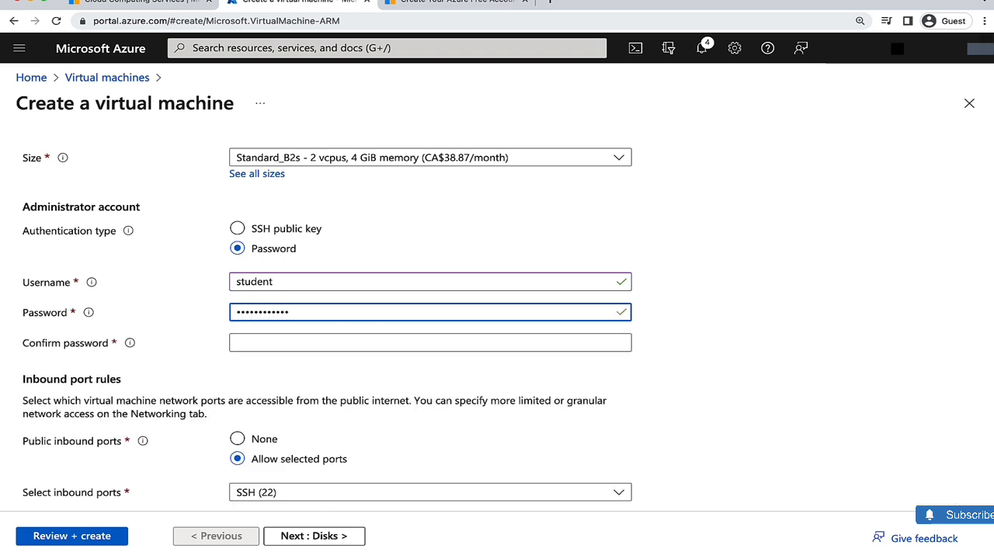
pyautogui.click(242, 342)
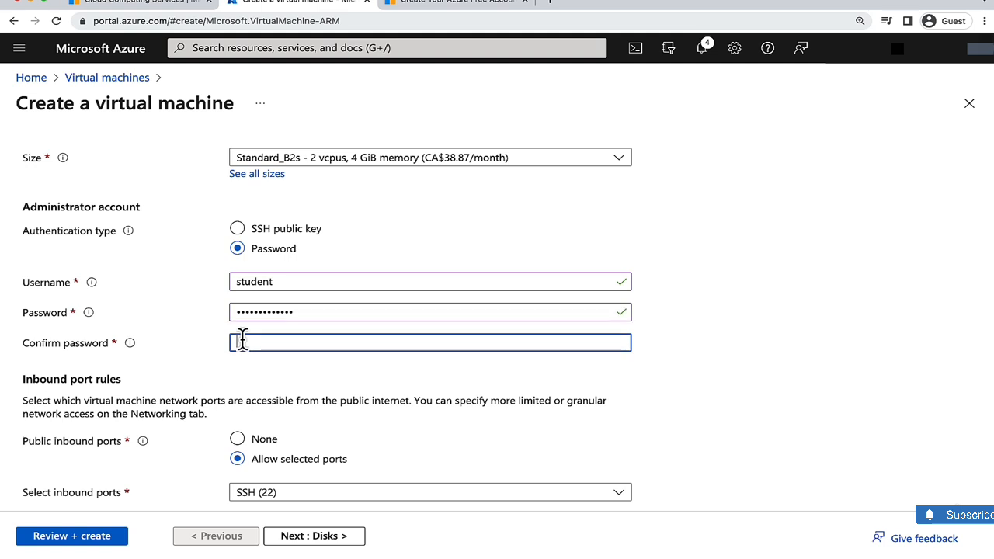
pyautogui.write('••••')
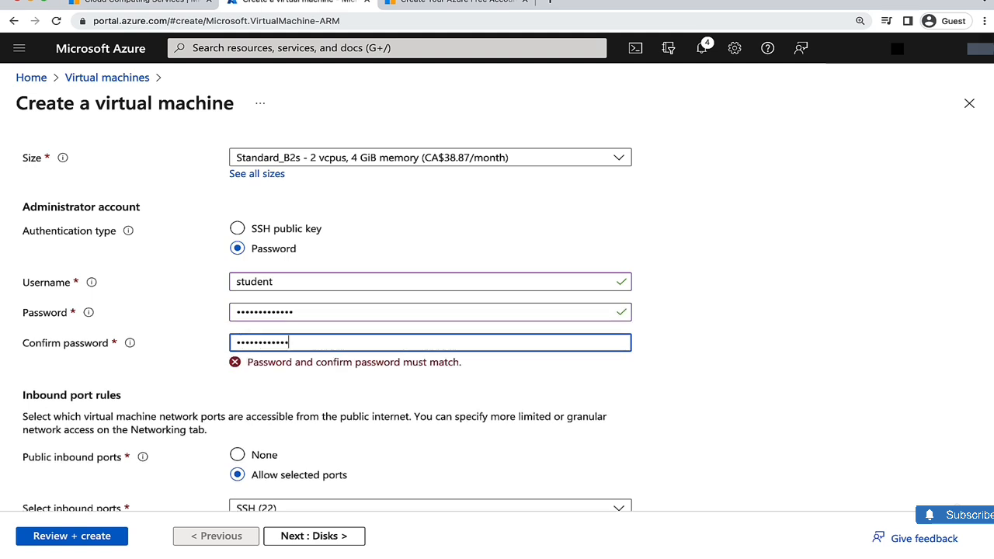
pyautogui.write('•')
# - Move on to the disk settings and set the OS disk type to Standard HDD (locally-redundant storage)
pyautogui.click(354, 392)
pyautogui.scroll(-2, 355, 393)
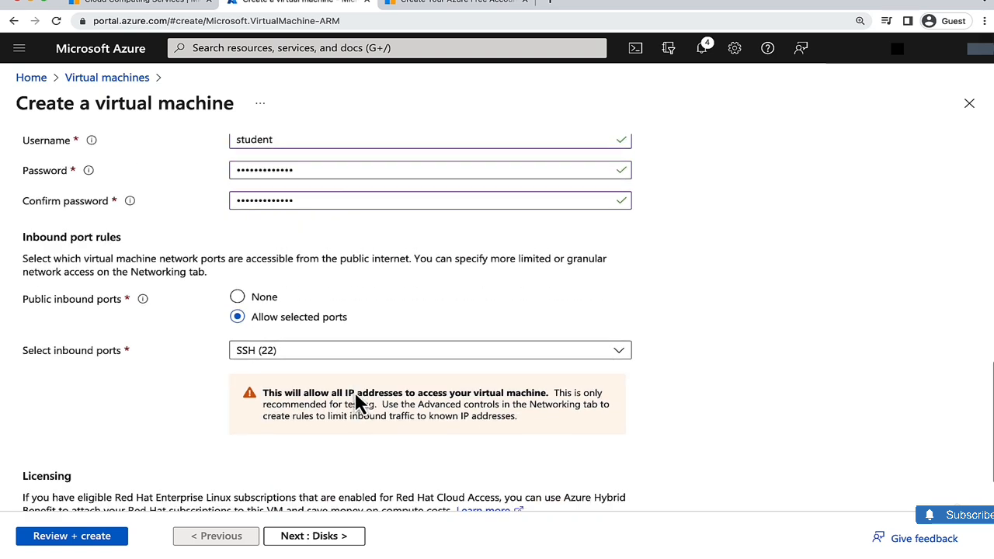
pyautogui.scroll(-1, 356, 400)
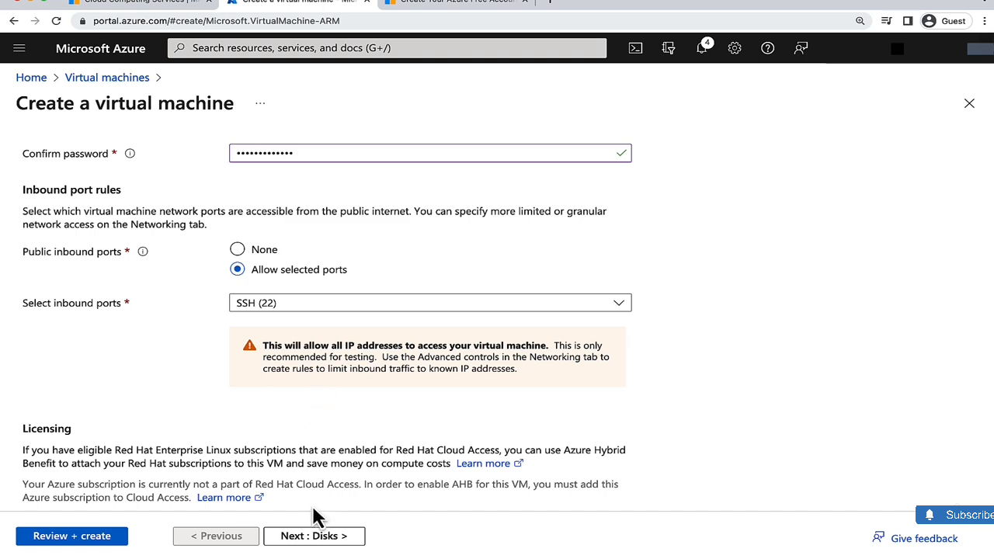
pyautogui.click(303, 536)
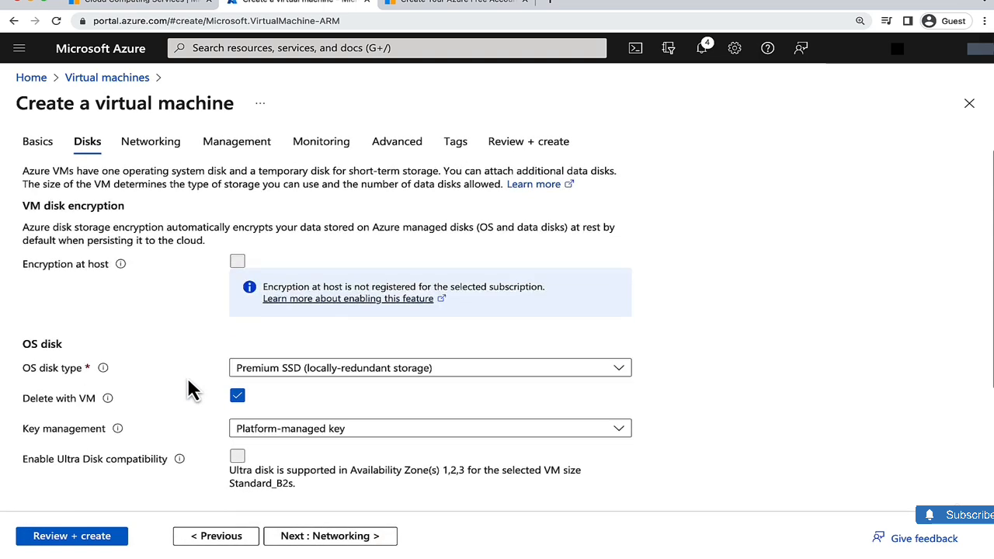
pyautogui.scroll(-2, 194, 392)
pyautogui.click(317, 268)
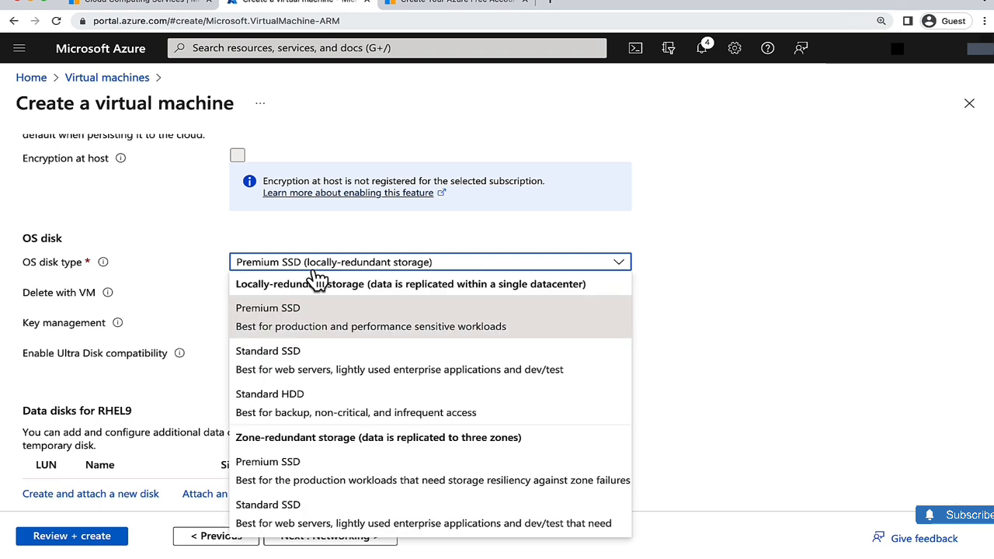
pyautogui.click(291, 399)
pyautogui.scroll(-1, 194, 320)
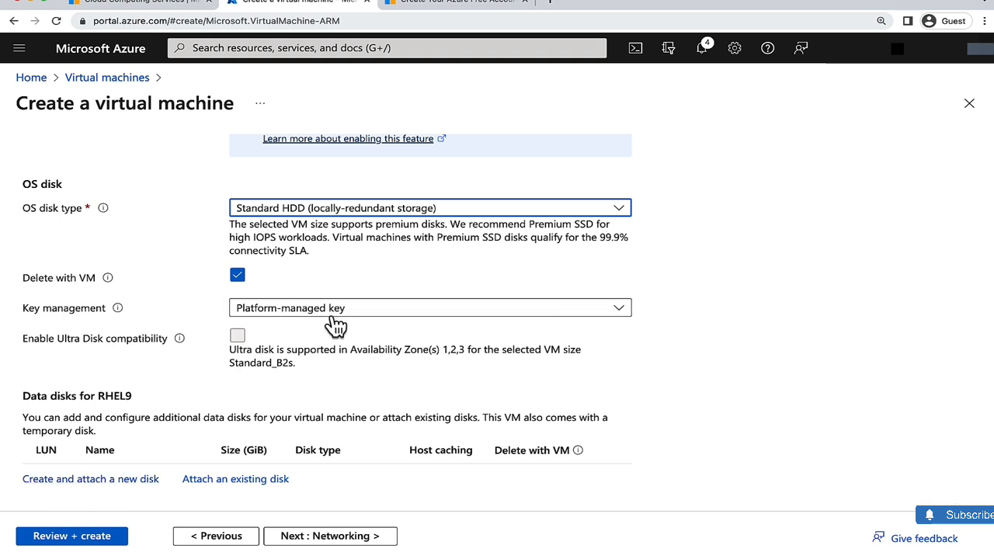
# - Step through networking, management, monitoring, advanced and tags with their defaults to the review, then create the virtual machine
pyautogui.click(174, 416)
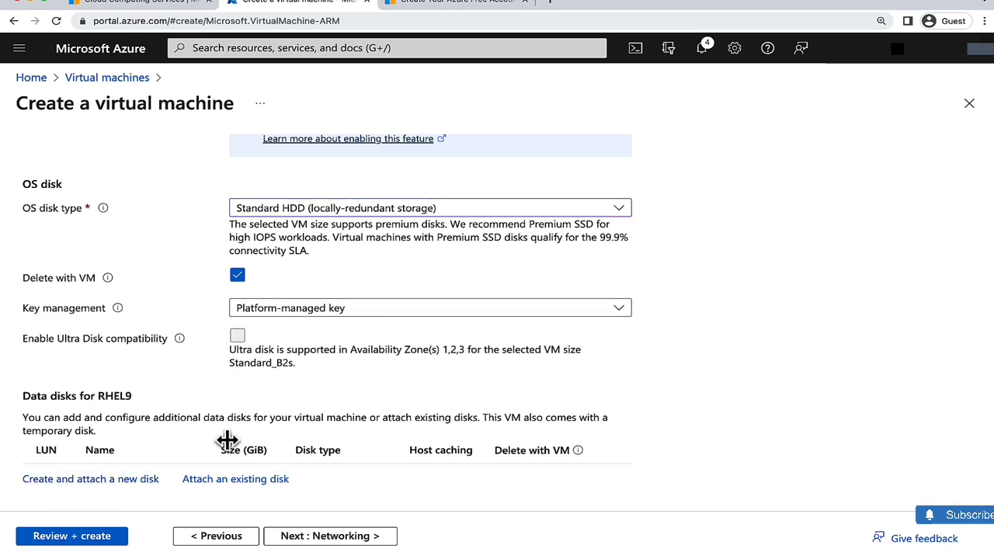
pyautogui.click(325, 537)
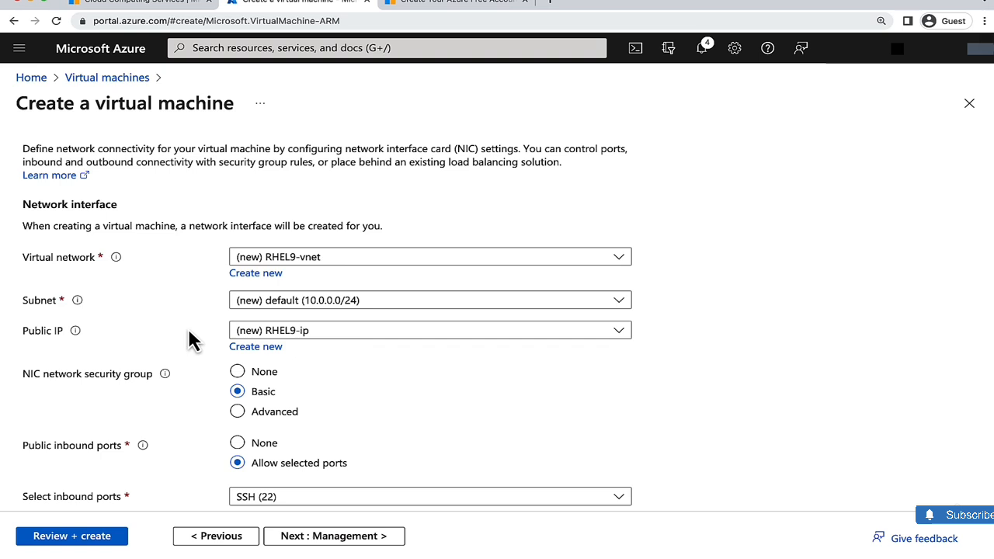
pyautogui.scroll(-5, 189, 339)
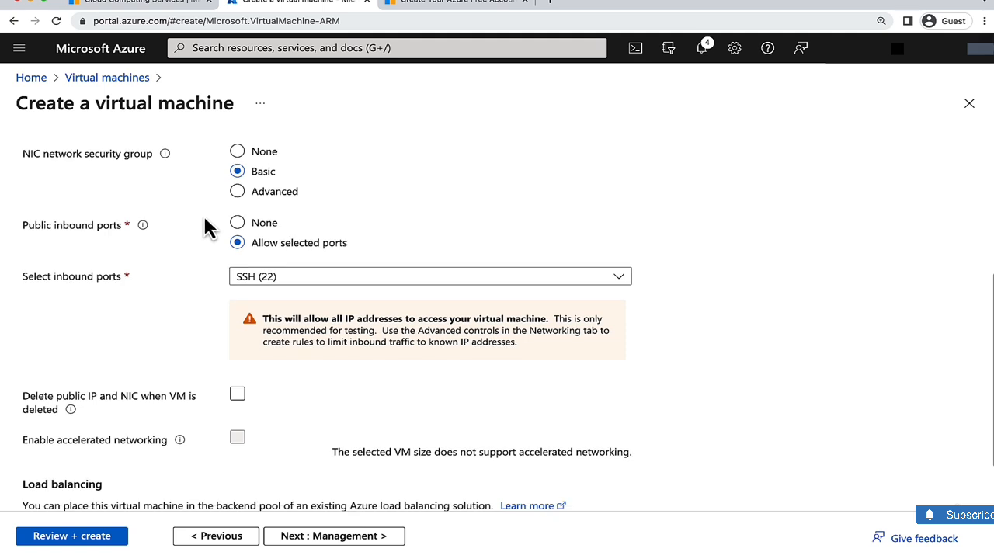
pyautogui.scroll(6, 204, 218)
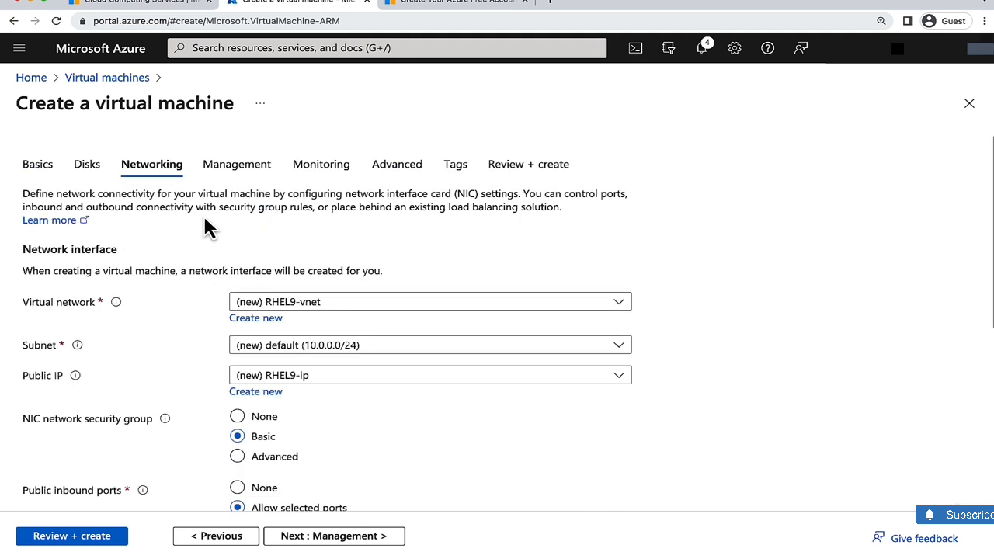
pyautogui.click(303, 536)
pyautogui.scroll(-1, 200, 396)
pyautogui.scroll(1, 201, 386)
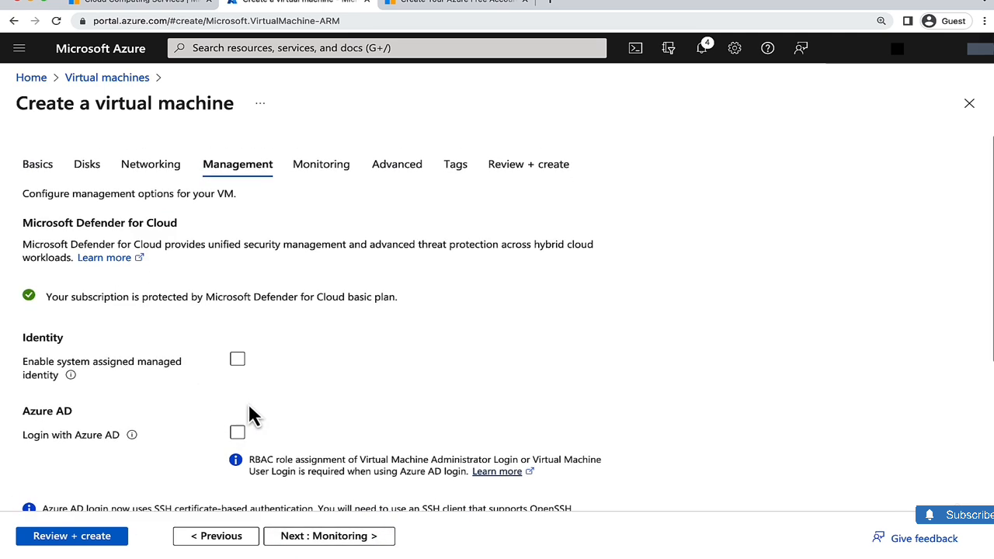
pyautogui.click(309, 542)
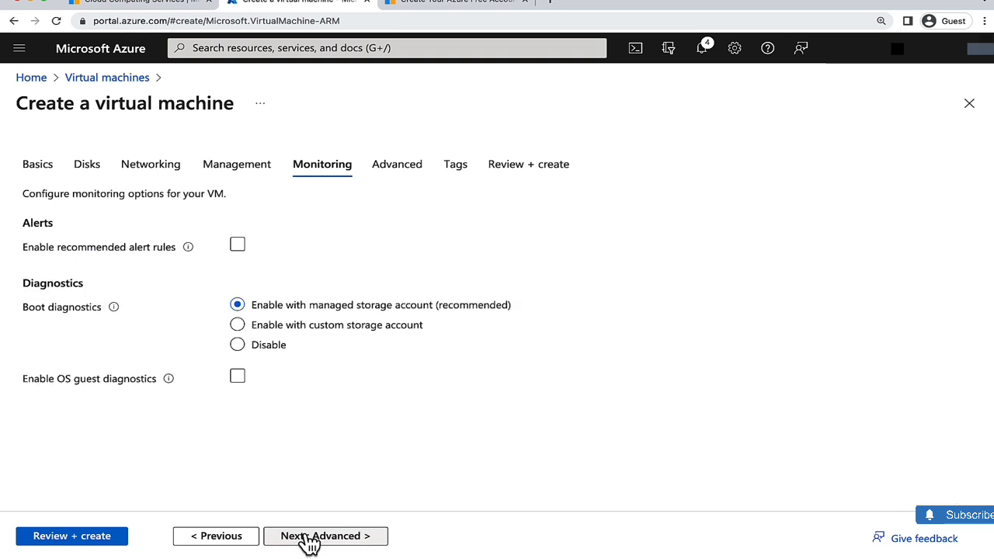
pyautogui.click(309, 542)
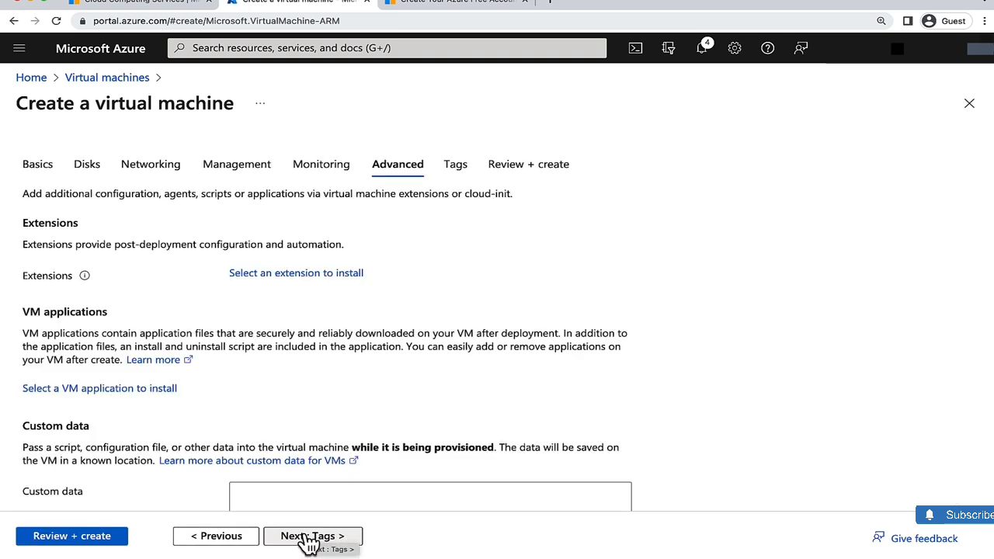
pyautogui.click(309, 542)
pyautogui.click(307, 541)
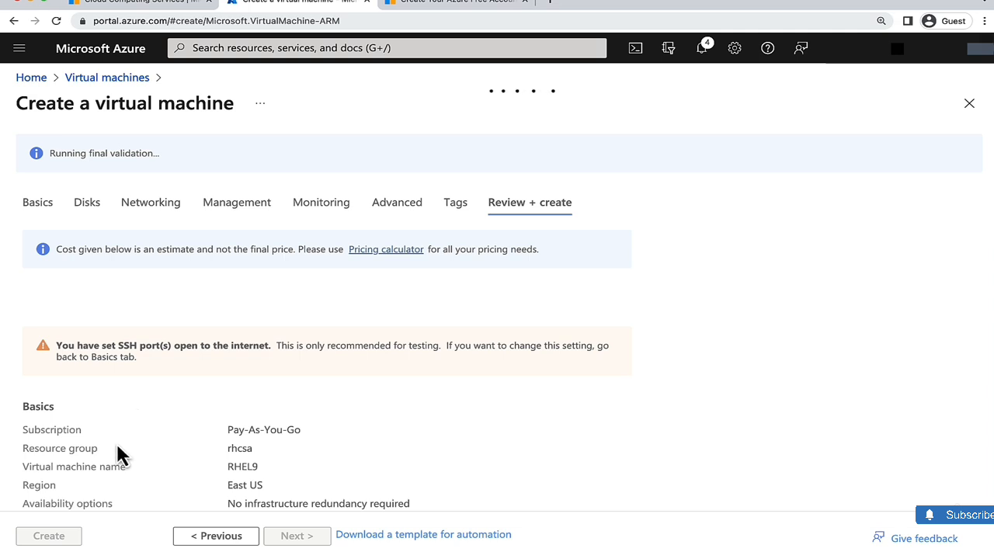
pyautogui.click(27, 541)
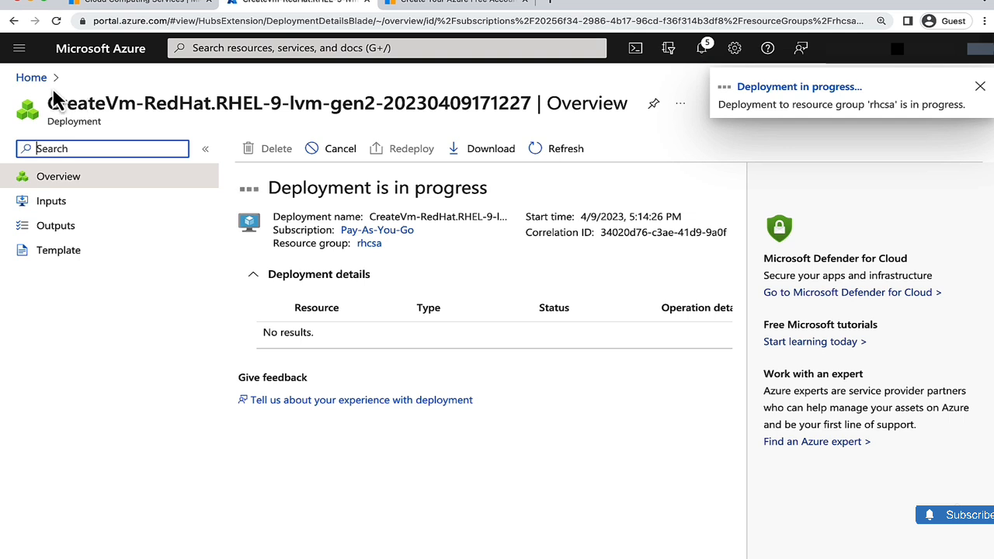
# - Return to the portal home and open the Virtual machines list
pyautogui.click(31, 77)
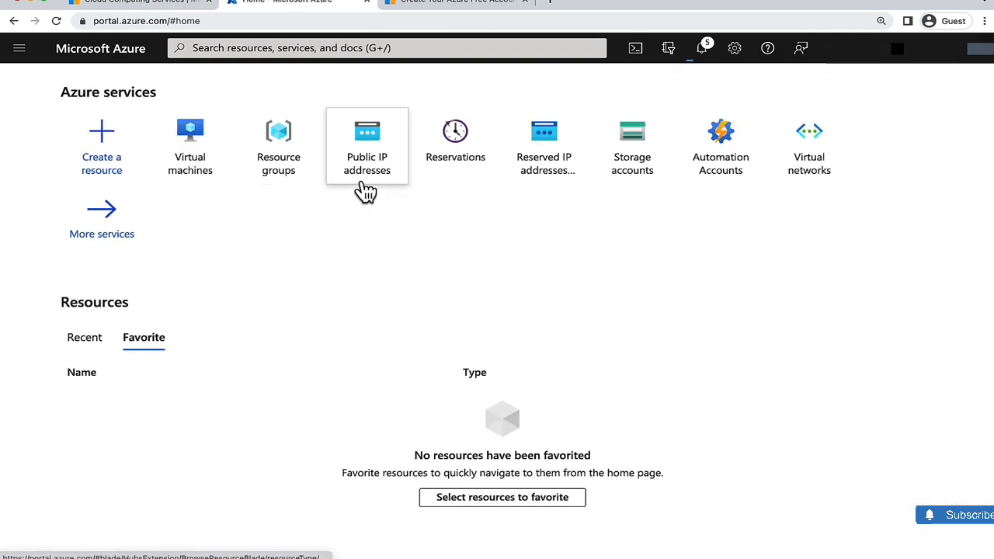
pyautogui.click(206, 144)
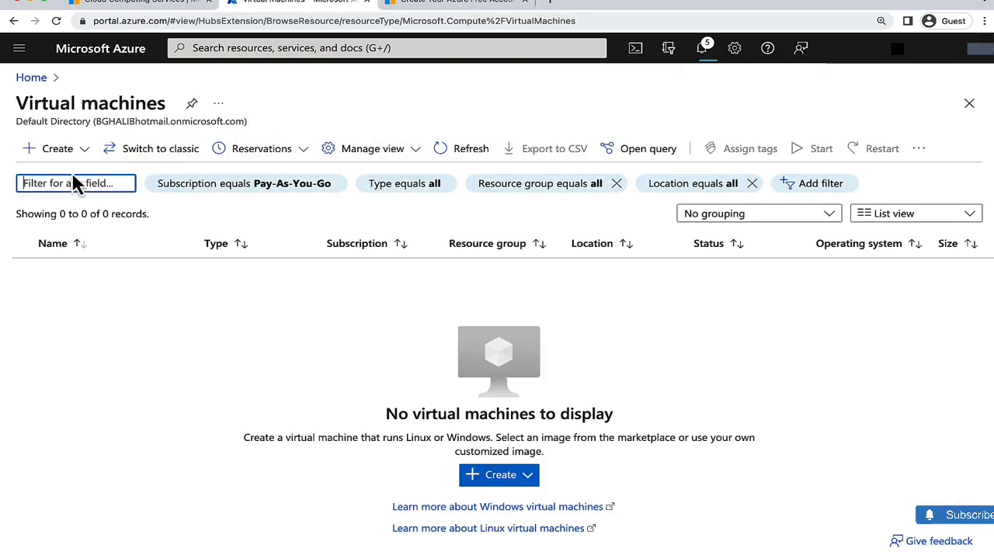
# - Start creating a new Azure virtual machine and select the existing rhcsa resource group
pyautogui.click(80, 152)
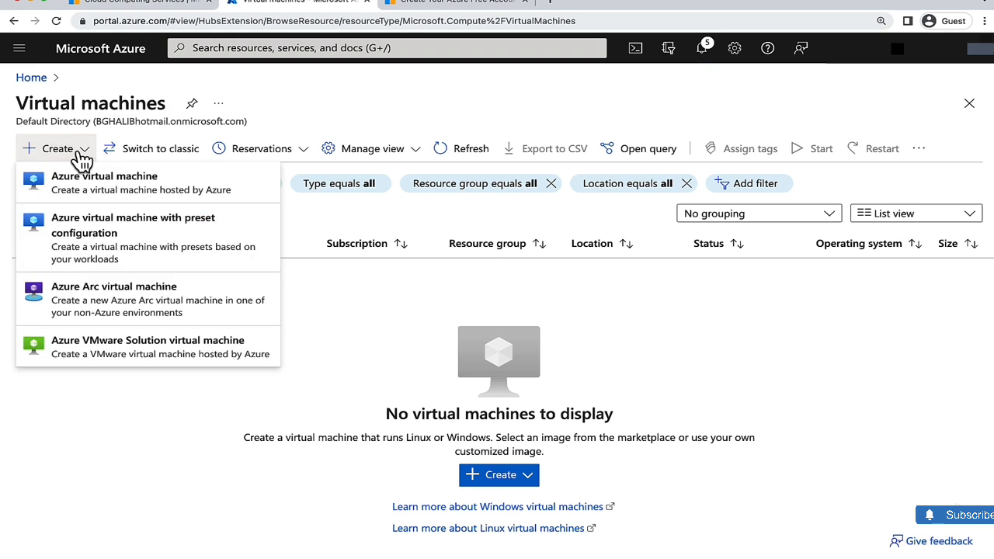
pyautogui.click(87, 188)
pyautogui.scroll(-1, 182, 293)
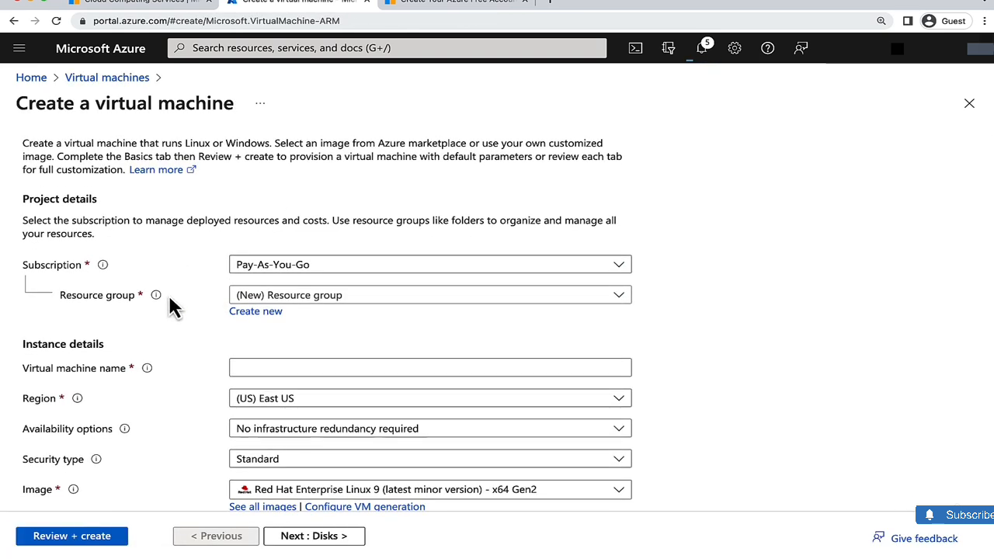
pyautogui.click(302, 298)
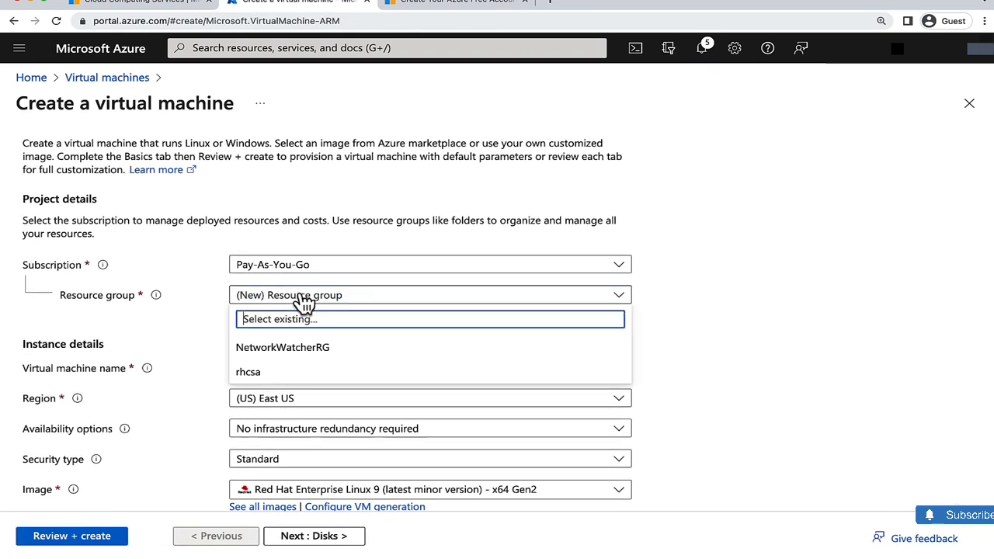
pyautogui.click(257, 374)
pyautogui.scroll(-1, 195, 302)
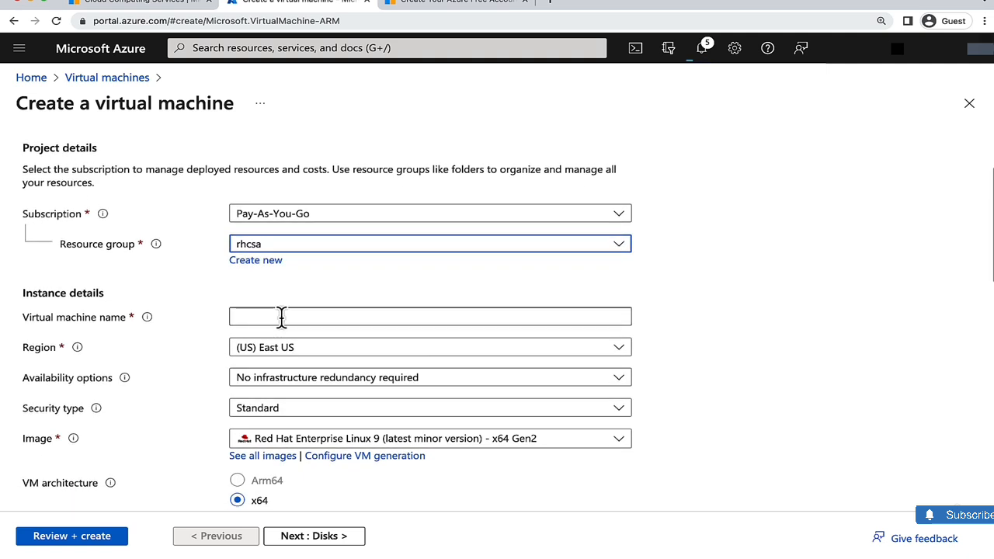
# - Name the virtual machine ROCKY9
pyautogui.click(283, 317)
pyautogui.write('ROCKY9')
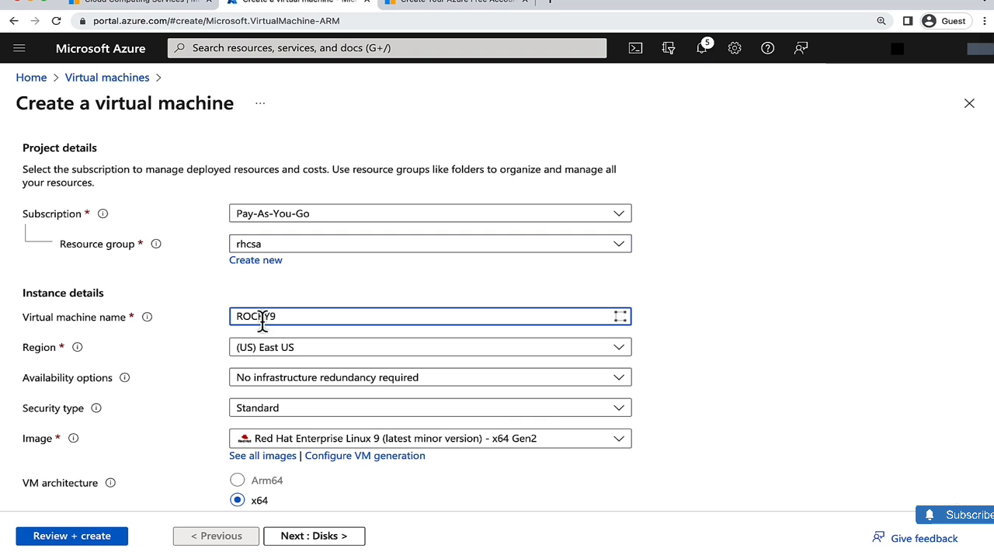
pyautogui.click(210, 327)
# - Change the image to Rocky Linux 9 - Free - x64 Gen2
pyautogui.scroll(-1, 222, 330)
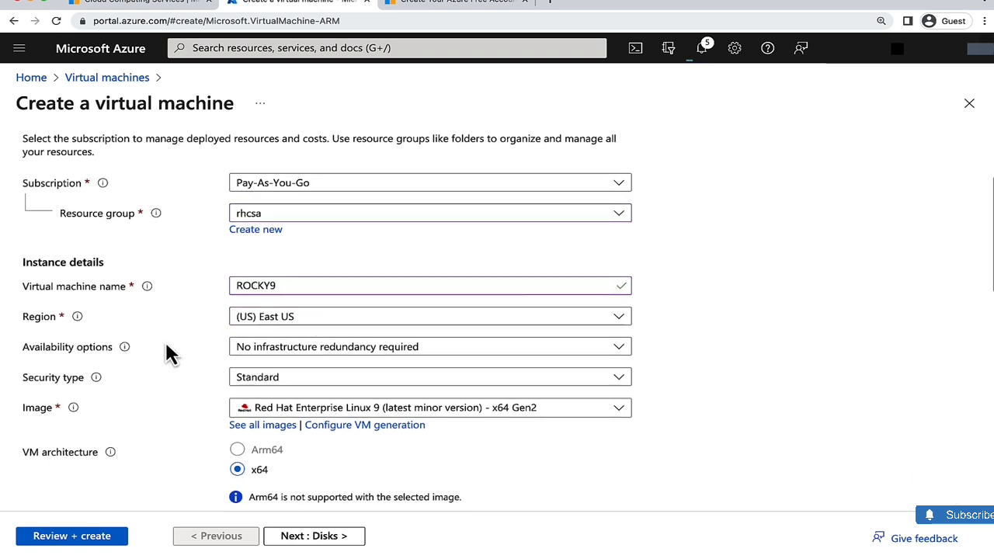
pyautogui.scroll(-1, 151, 362)
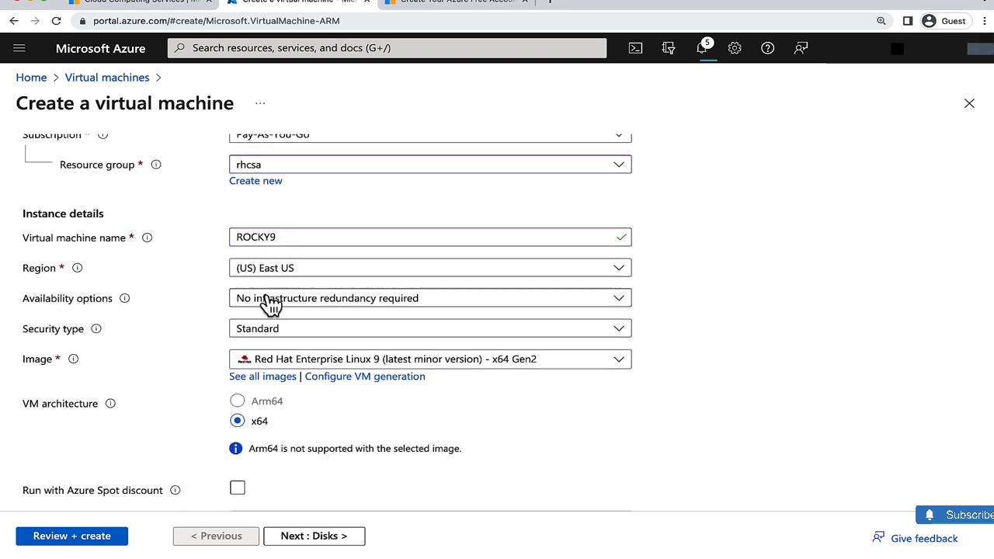
pyautogui.scroll(-1, 189, 313)
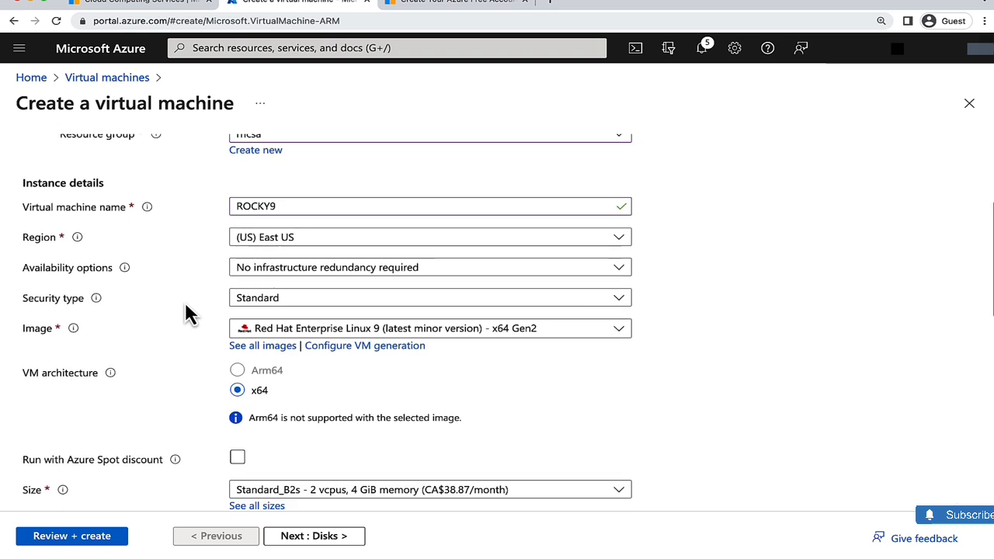
pyautogui.scroll(-1, 208, 317)
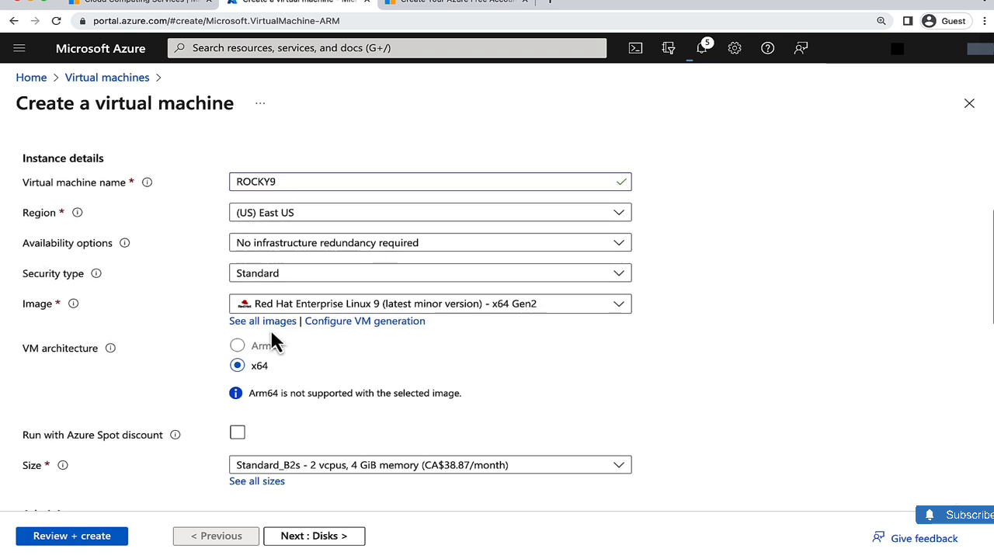
pyautogui.click(619, 310)
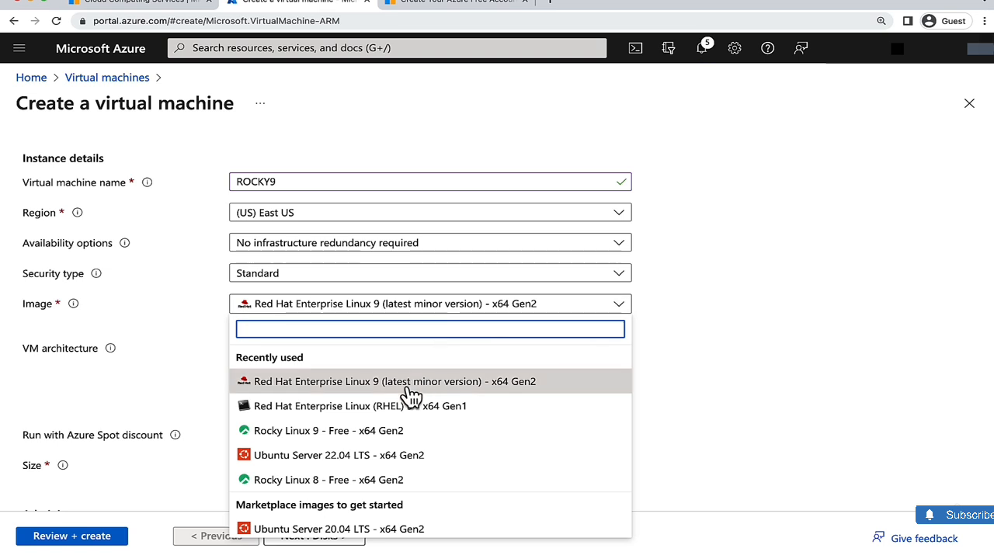
pyautogui.scroll(-1, 406, 394)
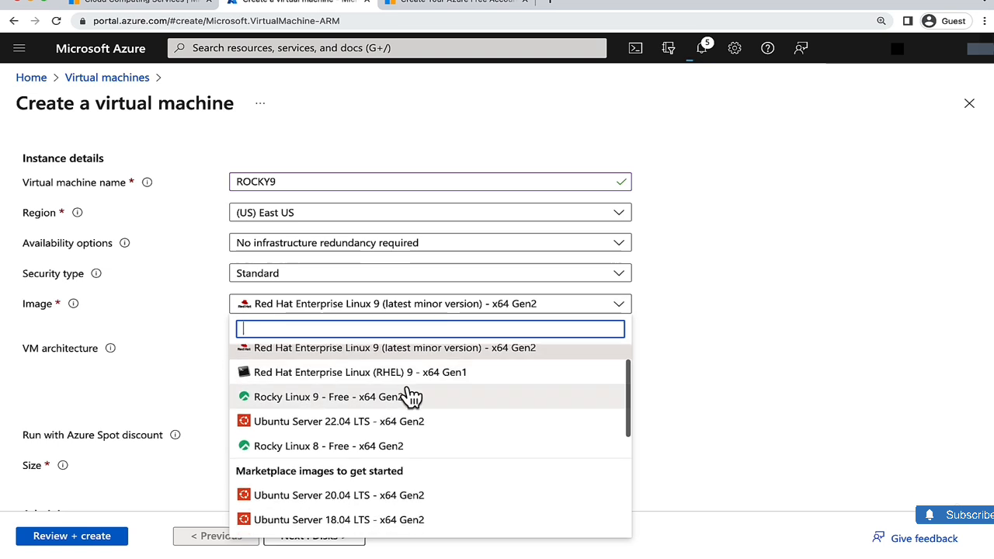
pyautogui.click(334, 400)
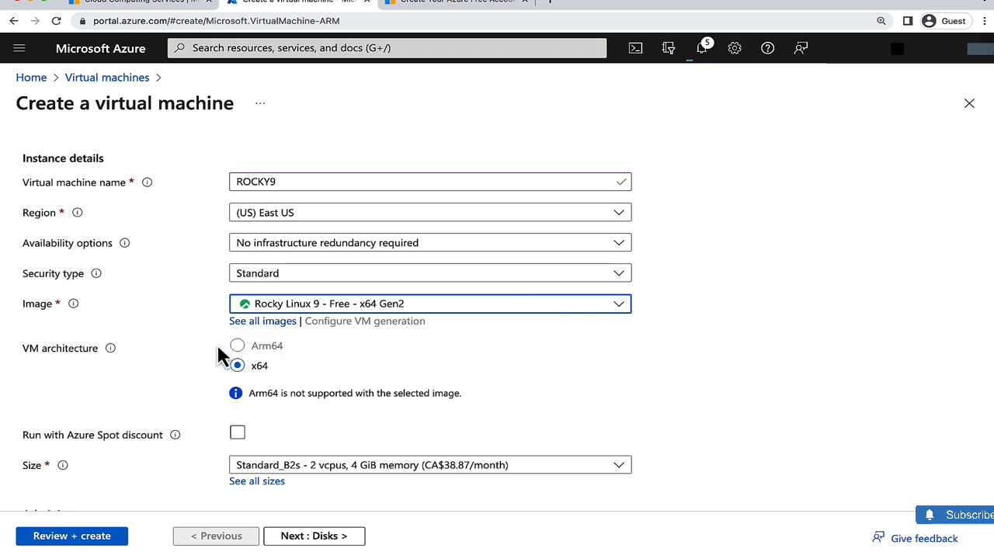
# - Browse all VM sizes sorted by monthly cost and select the B2s size
pyautogui.scroll(-1, 218, 356)
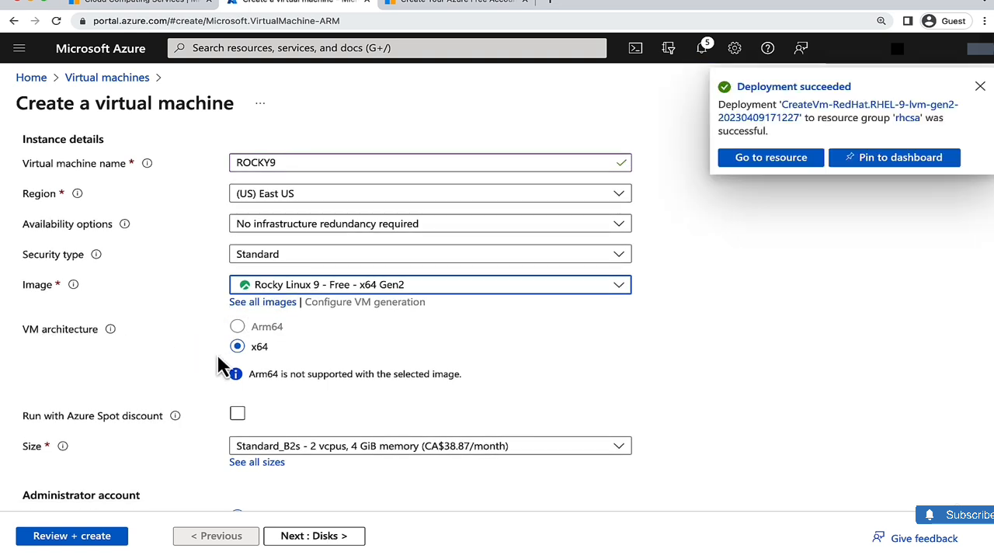
pyautogui.scroll(-2, 313, 355)
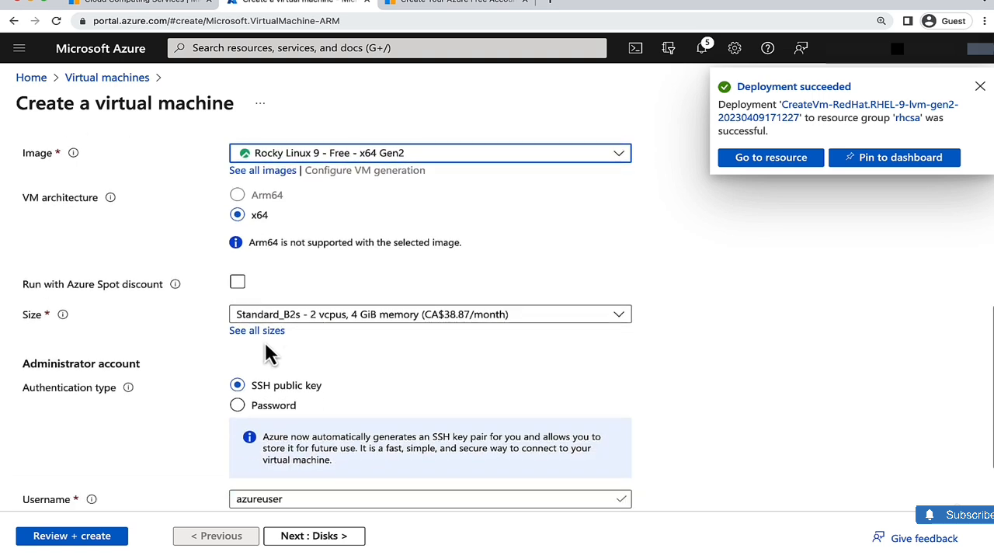
pyautogui.click(260, 334)
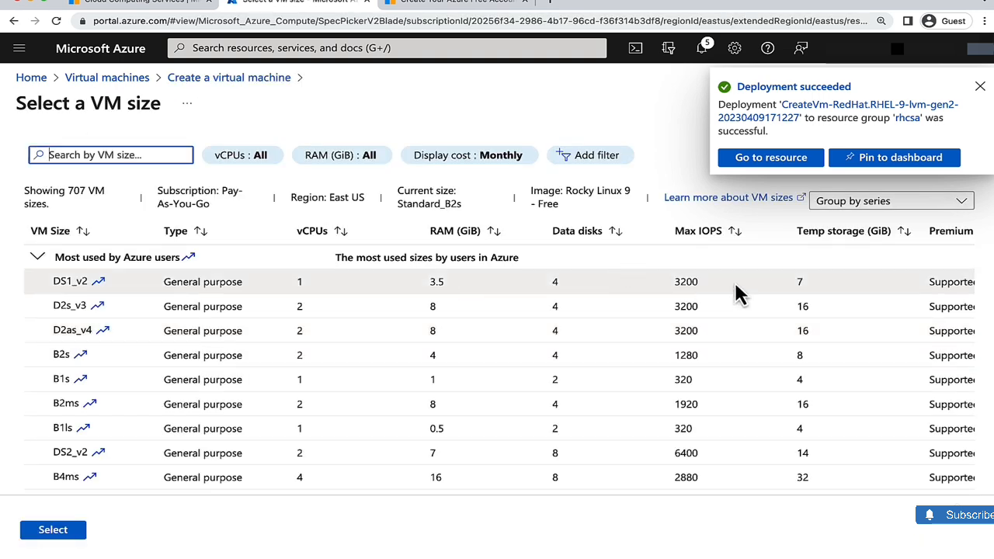
pyautogui.hscroll(3, 676, 326)
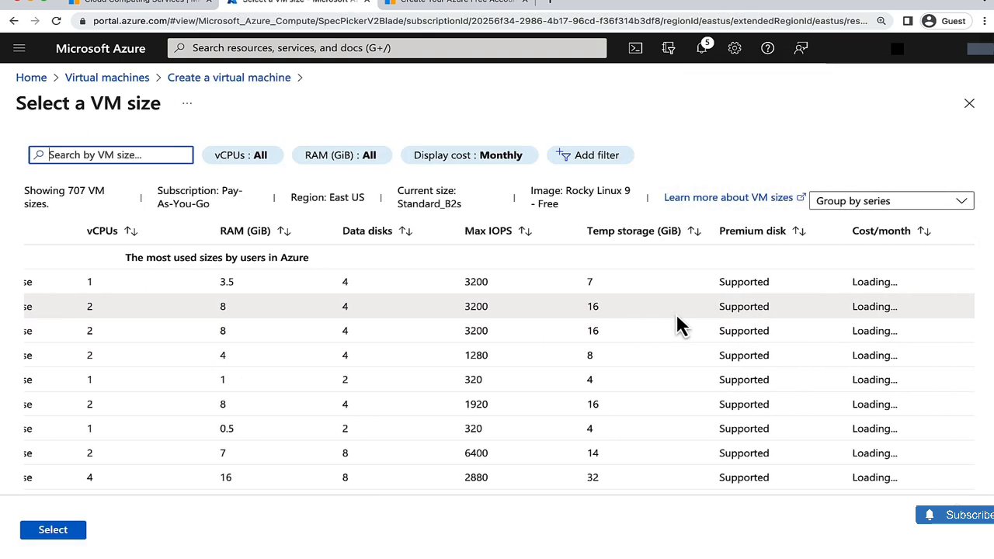
pyautogui.click(896, 235)
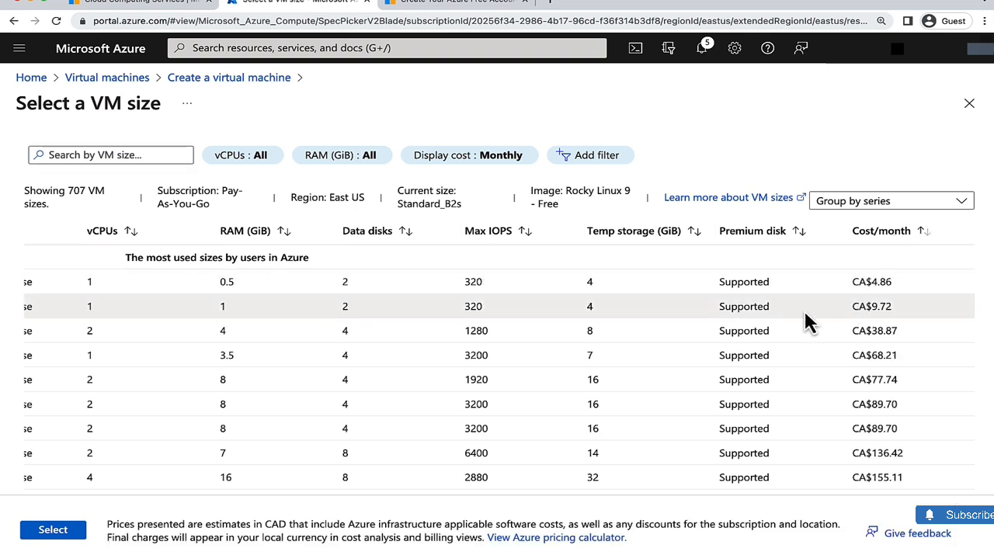
pyautogui.hscroll(-3, 635, 318)
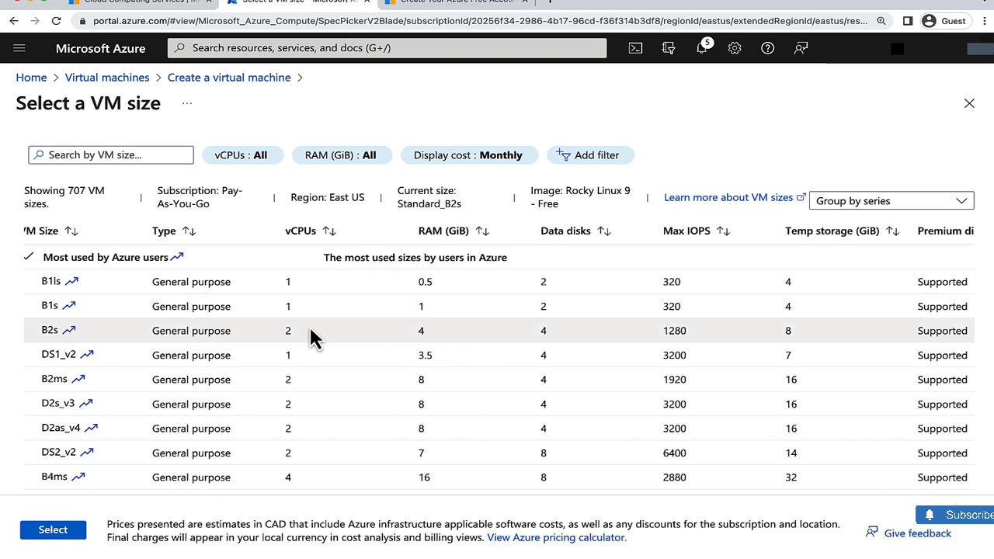
pyautogui.hscroll(3, 229, 329)
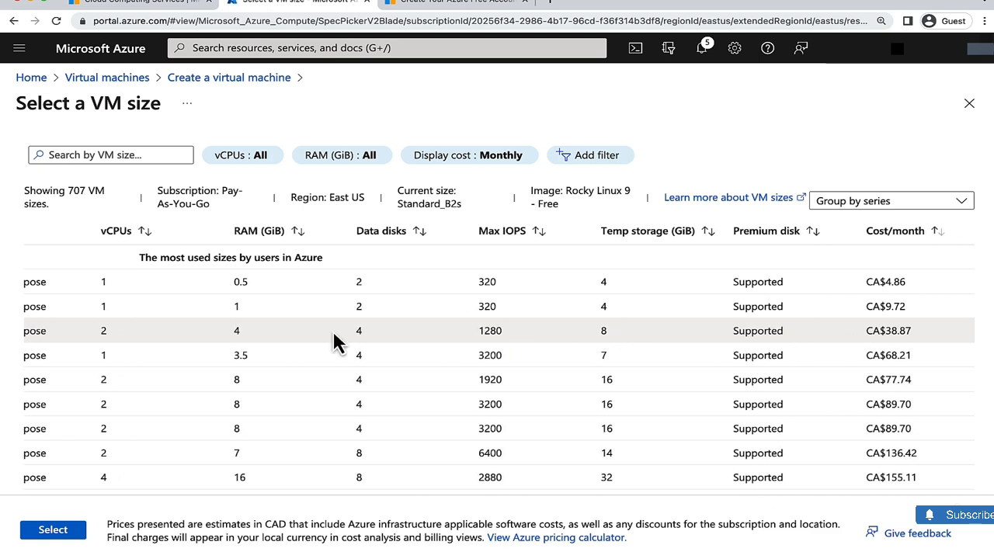
pyautogui.hscroll(-3, 323, 329)
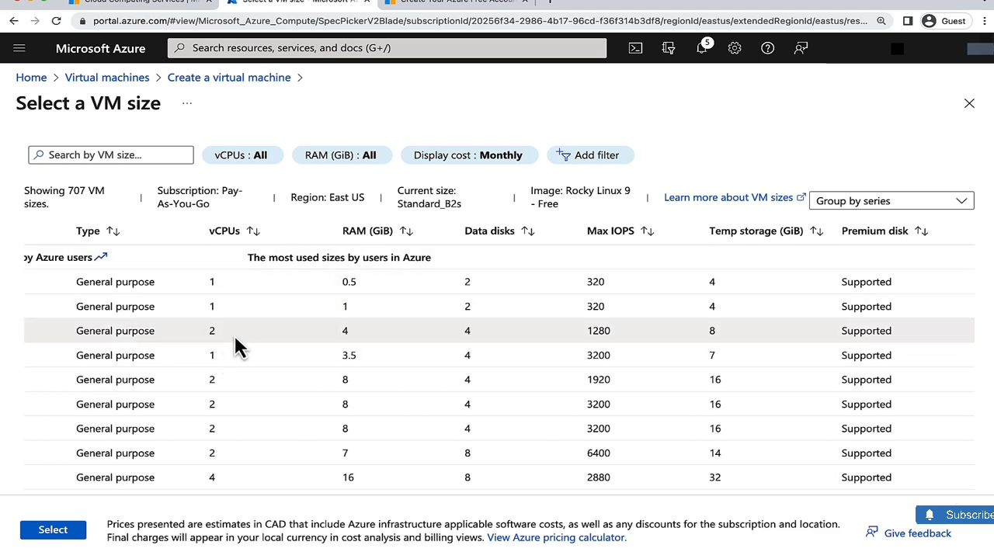
pyautogui.hscroll(-1, 237, 332)
pyautogui.hscroll(-3, 238, 331)
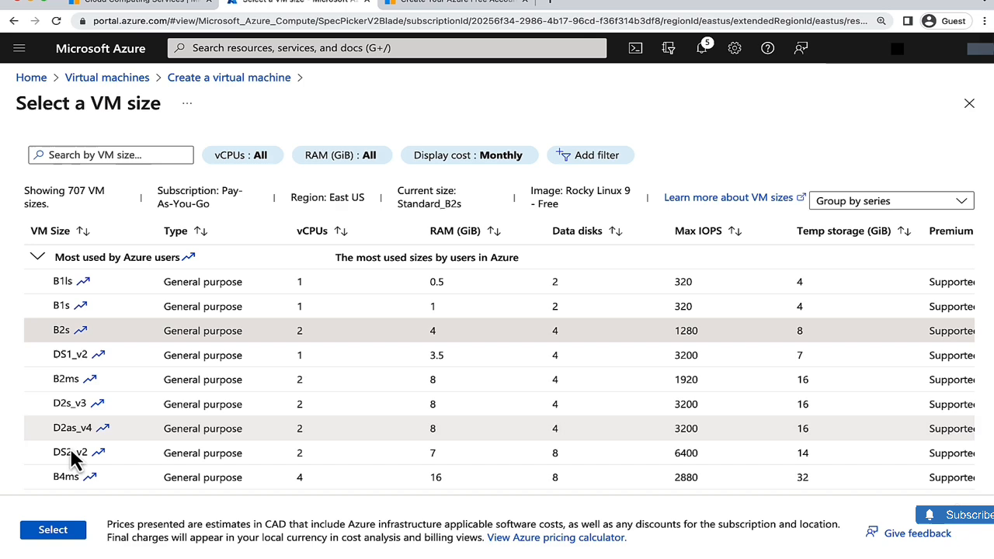
pyautogui.click(53, 530)
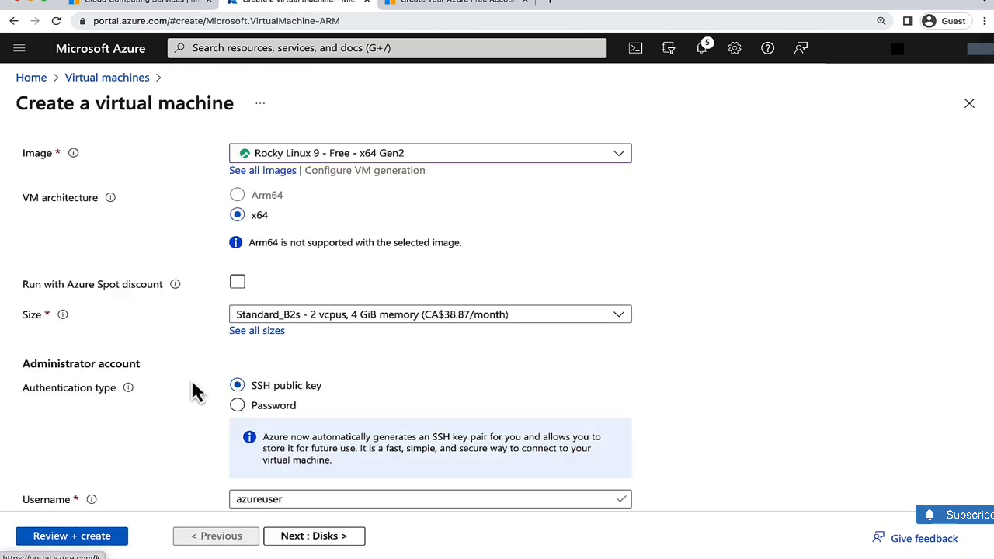
# - Switch the authentication type to password and set the username to student
pyautogui.scroll(-2, 191, 378)
pyautogui.click(239, 329)
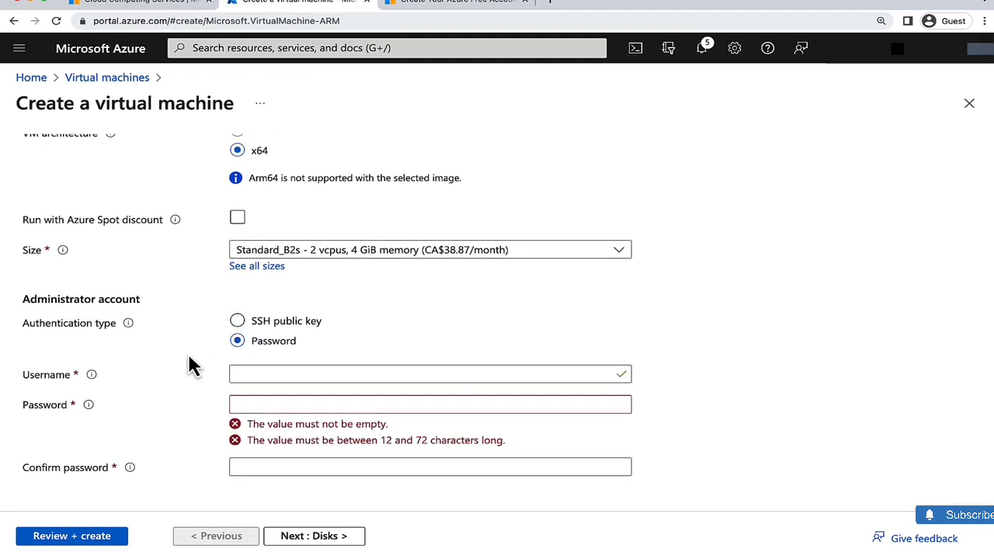
pyautogui.click(265, 373)
pyautogui.write('student')
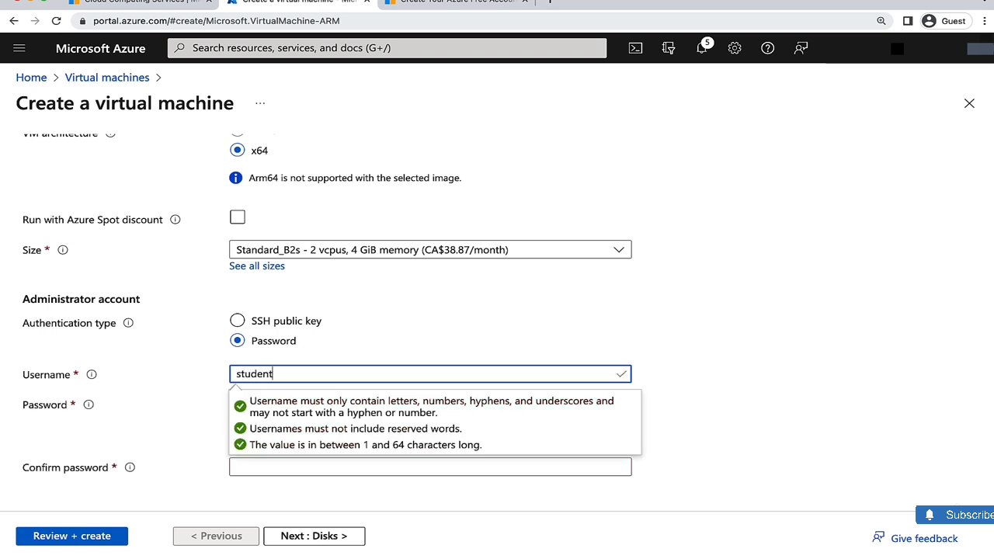
pyautogui.click(193, 351)
# - Enter the administrator password and confirm it in the confirmation field
pyautogui.click(262, 403)
pyautogui.write('•')
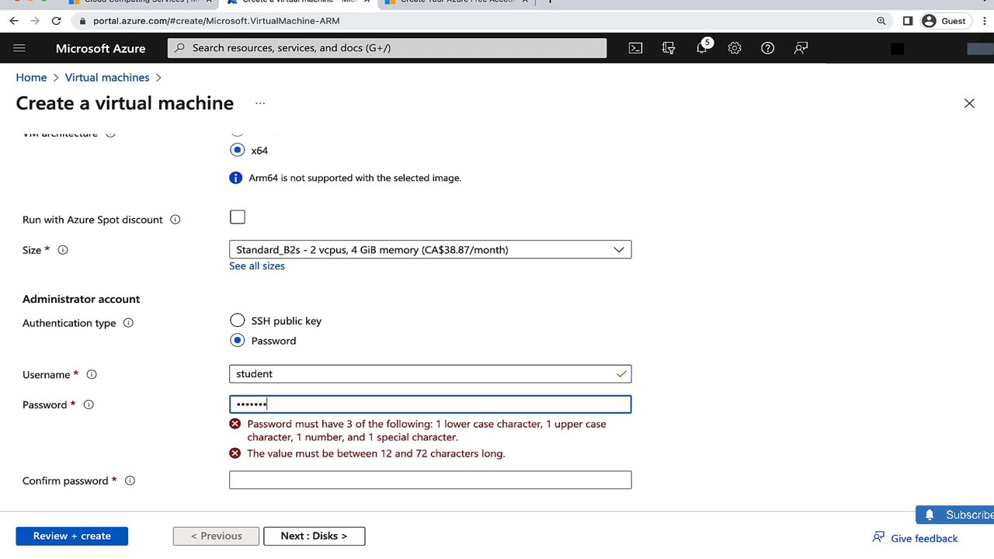
pyautogui.write('•••••••••••')
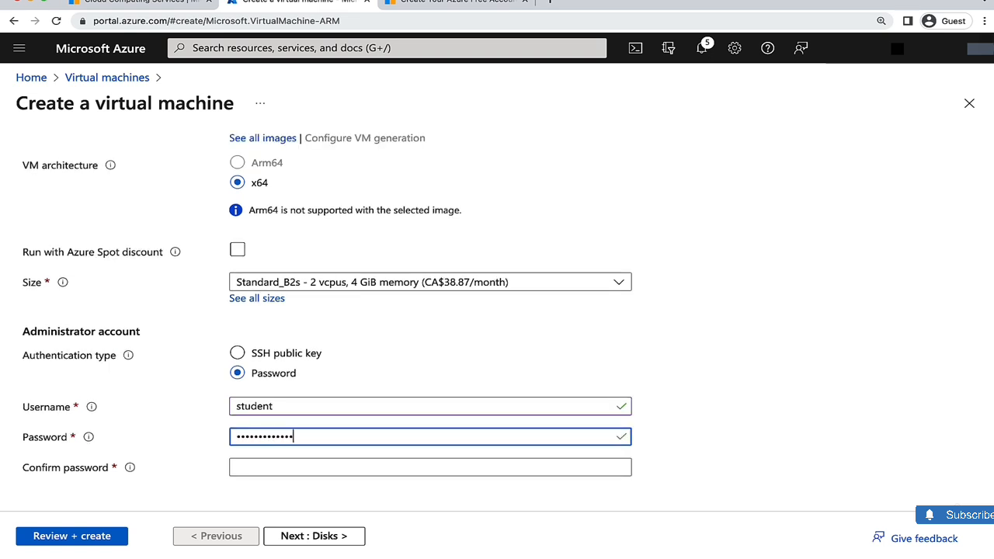
pyautogui.press('Tab')
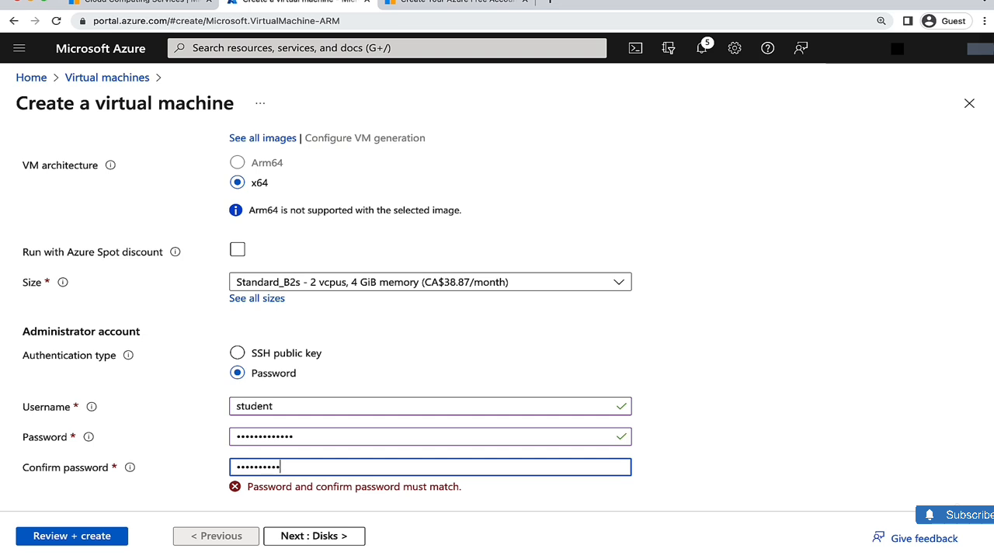
pyautogui.click(427, 339)
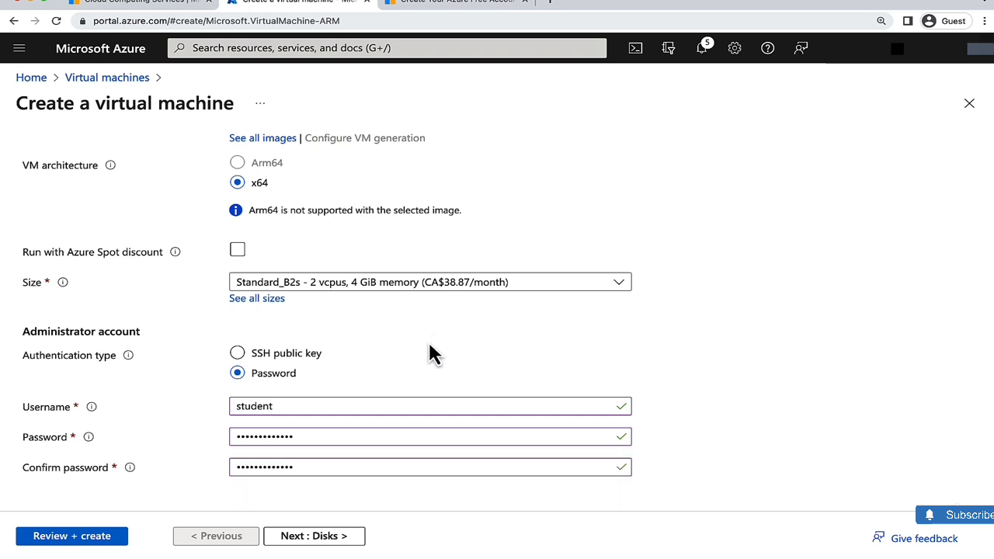
# - Move on to the disk settings and set the OS disk type to Standard HDD (locally-redundant storage)
pyautogui.click(311, 538)
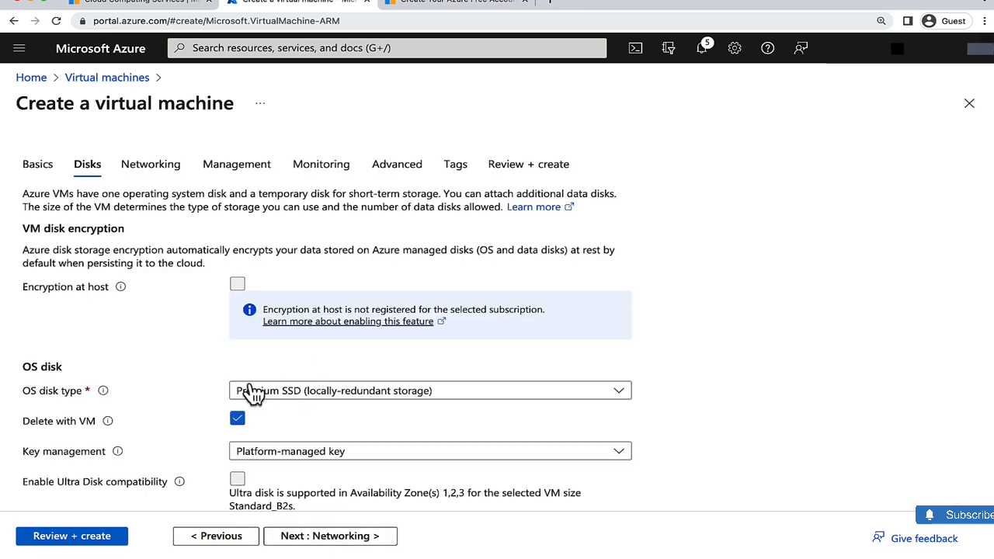
pyautogui.scroll(-1, 306, 375)
pyautogui.click(303, 333)
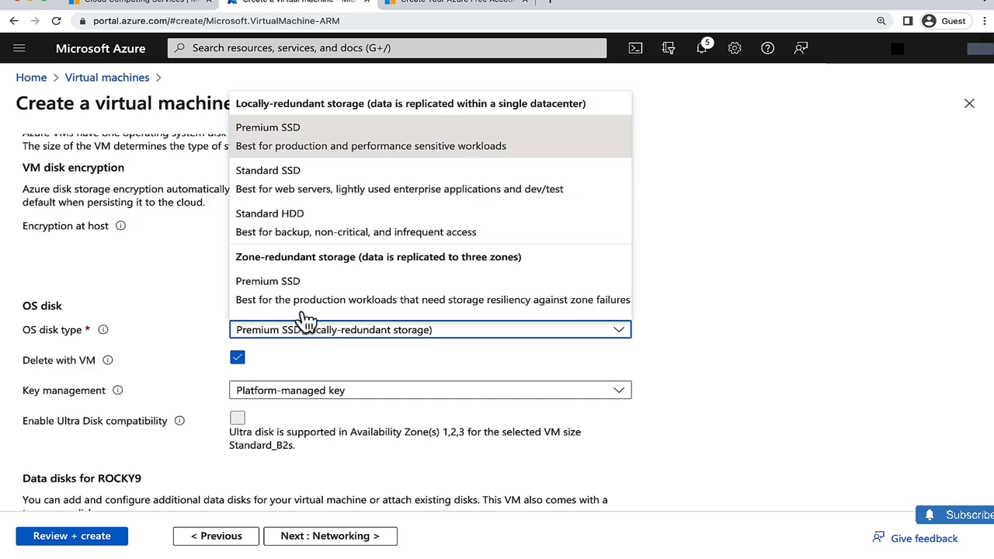
pyautogui.click(312, 224)
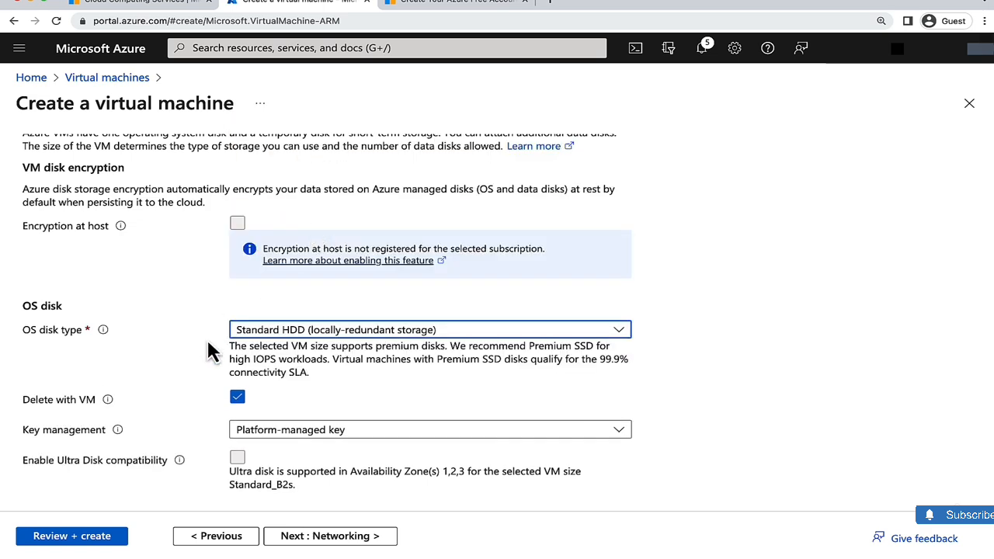
pyautogui.scroll(-3, 117, 404)
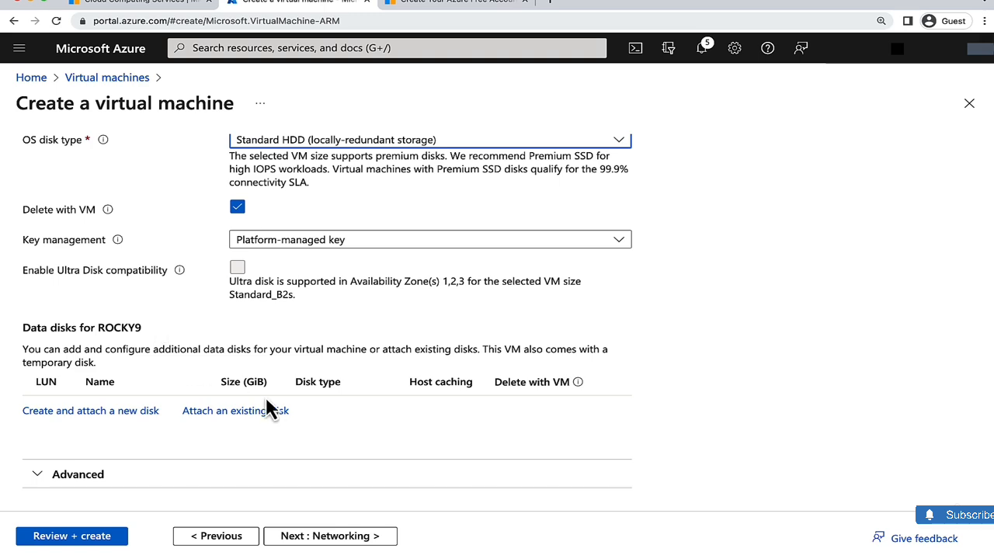
pyautogui.scroll(2, 265, 396)
# - Advance to the networking settings and review the virtual network, public IP and security group defaults
pyautogui.click(326, 536)
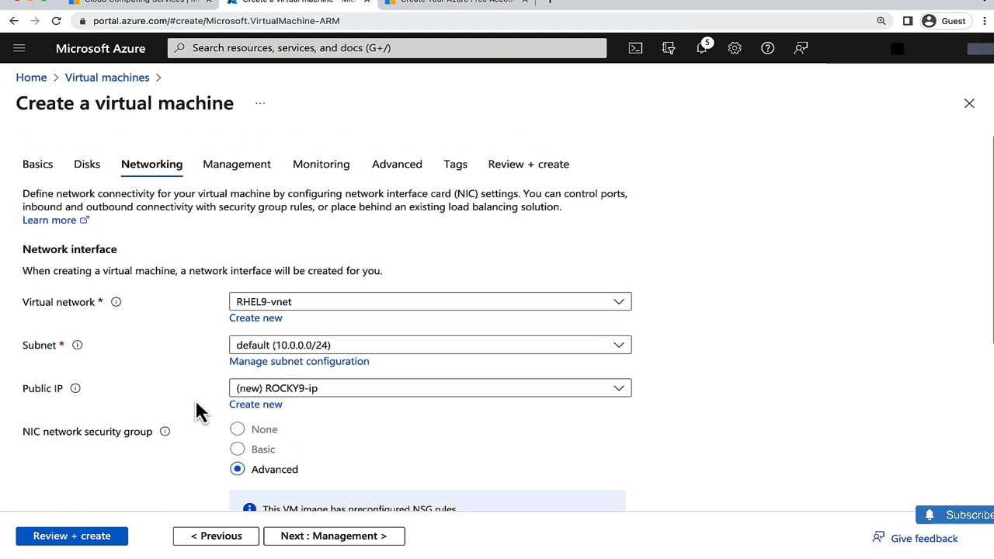
pyautogui.scroll(-5, 206, 443)
pyautogui.scroll(3, 208, 382)
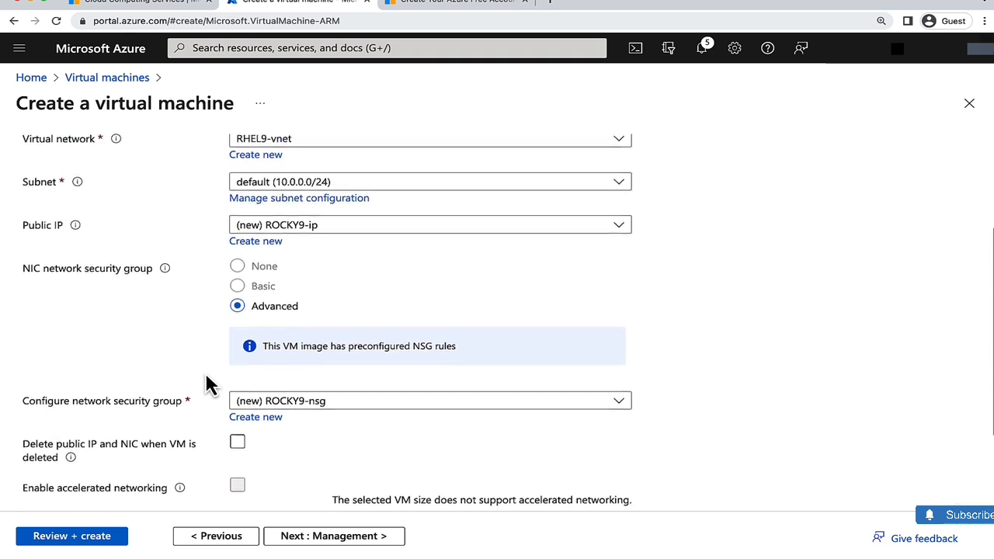
pyautogui.scroll(2, 206, 381)
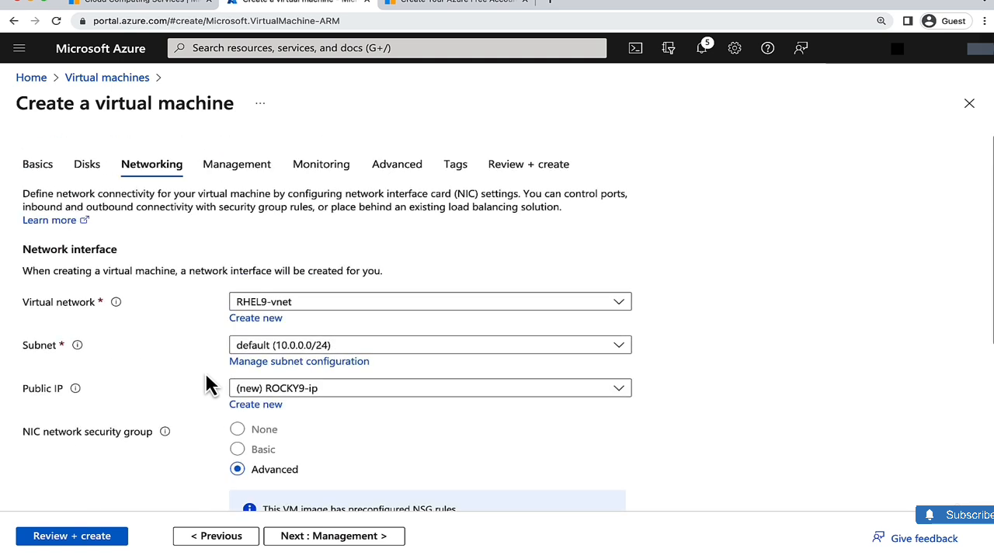
# - Advance through the Management, Monitoring, Advanced and Tags tabs to Review + create and create the ROCKY9 virtual machine
pyautogui.click(326, 541)
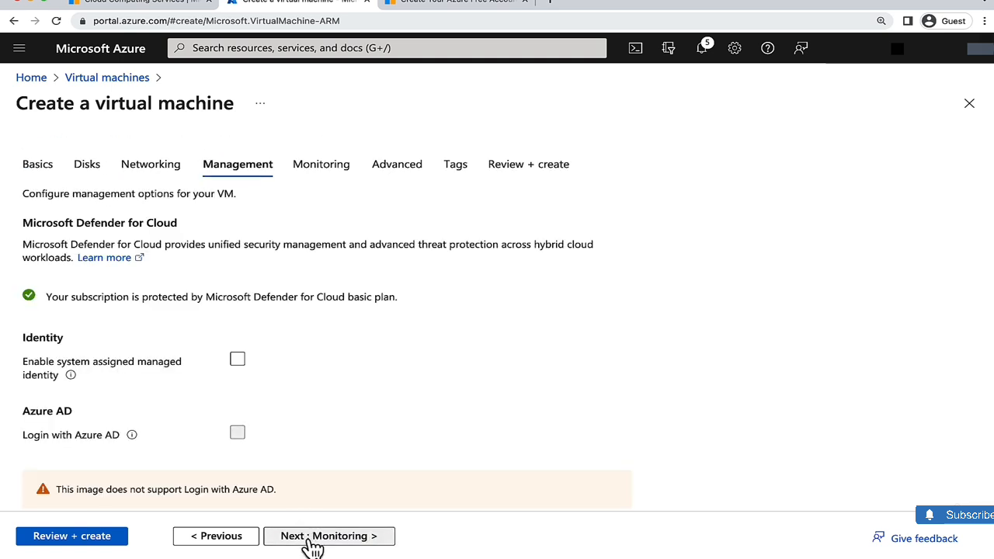
pyautogui.click(316, 541)
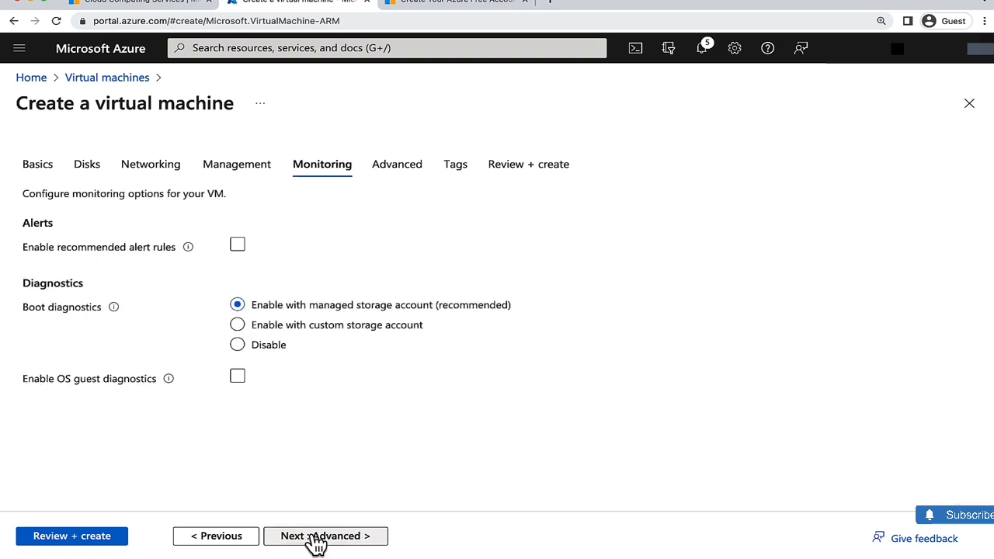
pyautogui.click(316, 541)
pyautogui.click(316, 541)
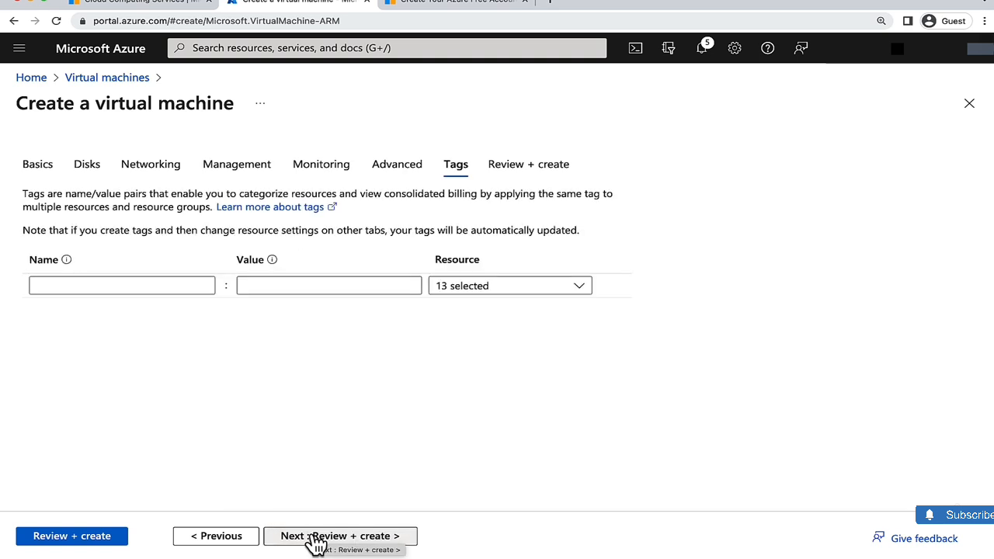
pyautogui.click(316, 541)
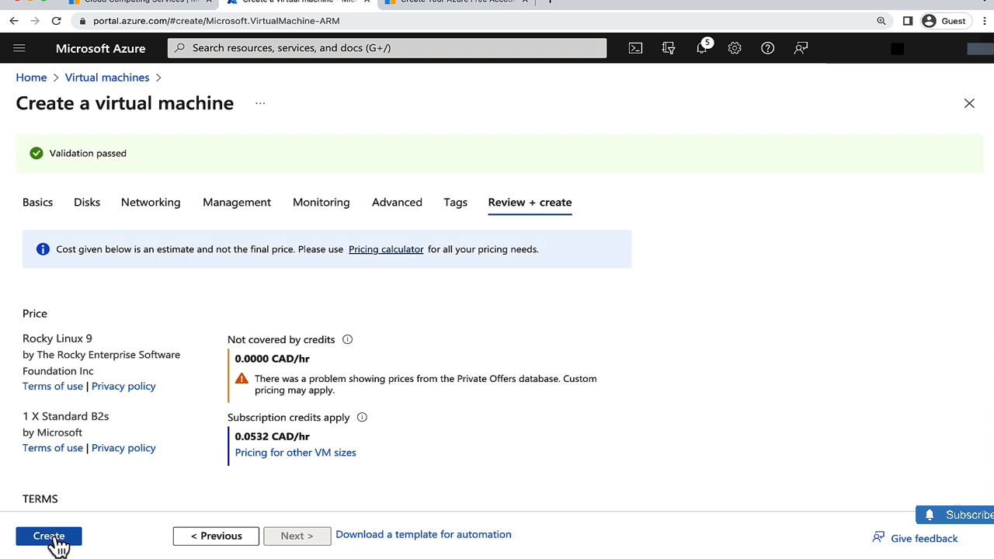
pyautogui.click(49, 538)
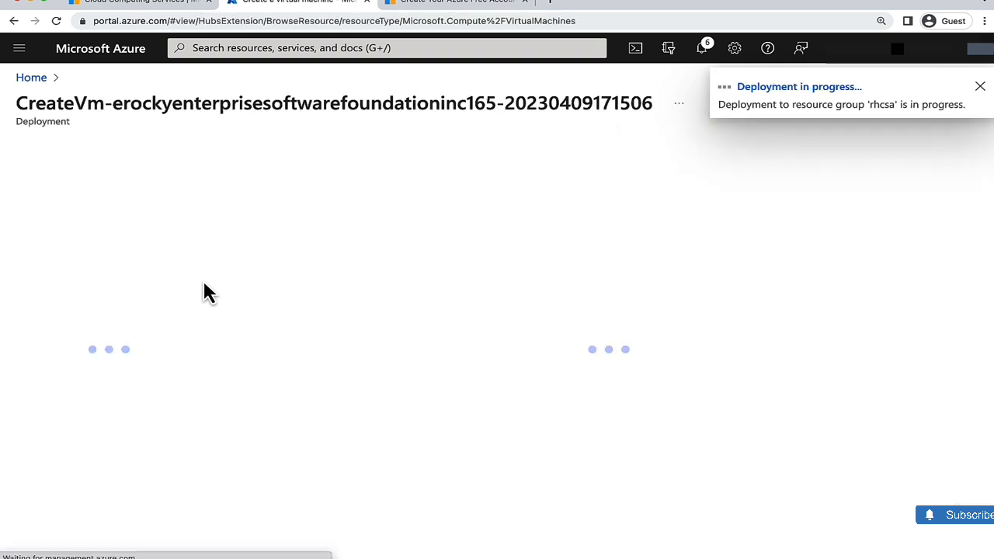
# - Open the RHEL9 virtual machine's overview from the Virtual machines list and copy its public IP address
pyautogui.click(31, 77)
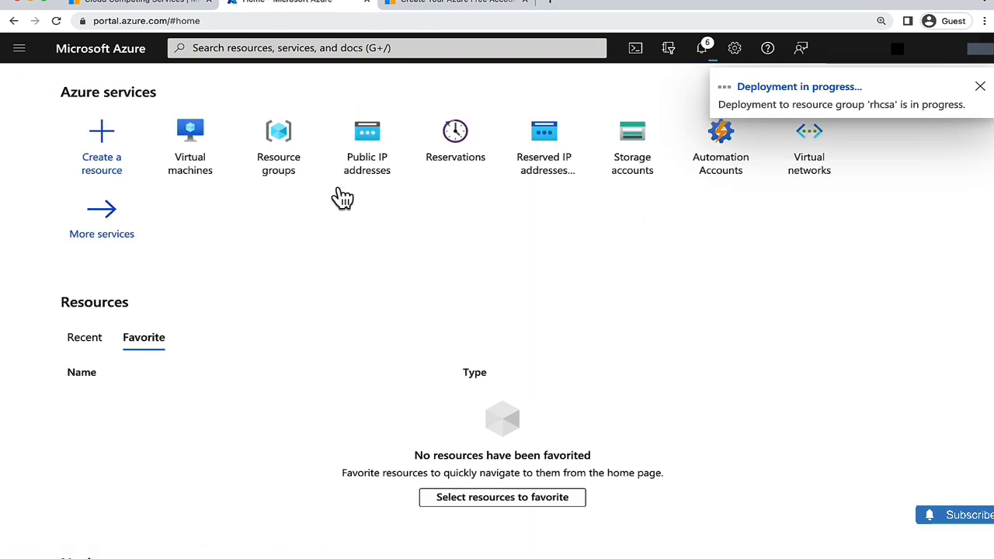
pyautogui.click(202, 150)
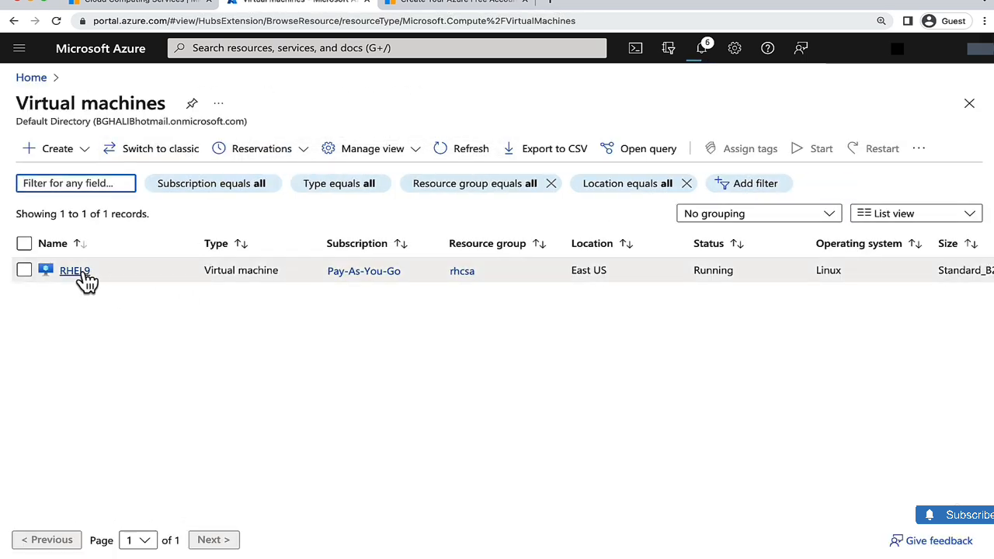
pyautogui.moveTo(83, 280)
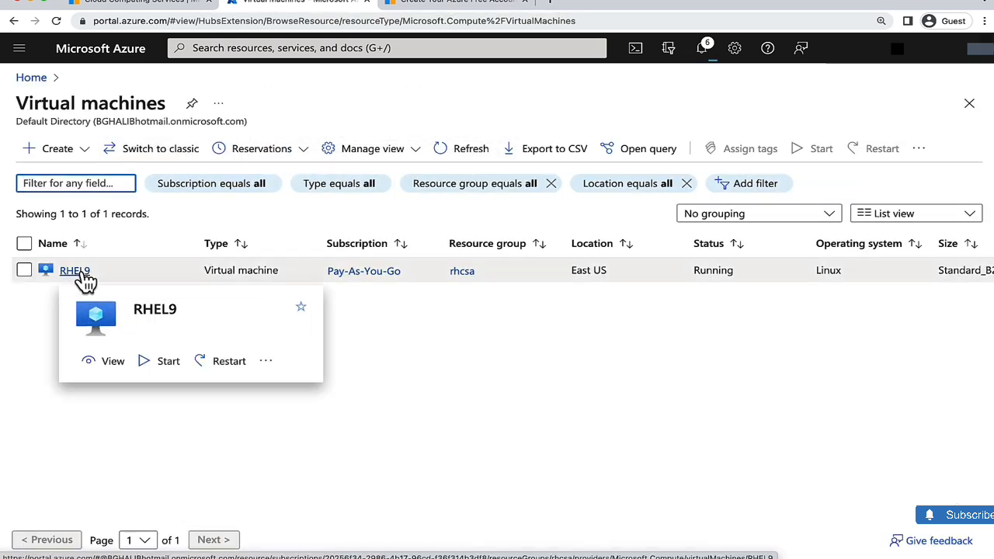
pyautogui.click(74, 271)
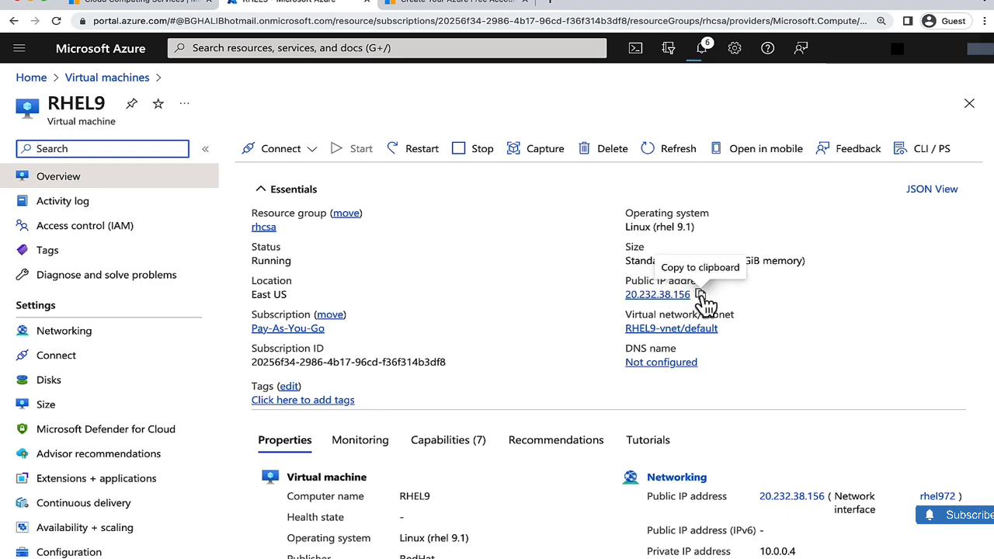
pyautogui.click(701, 294)
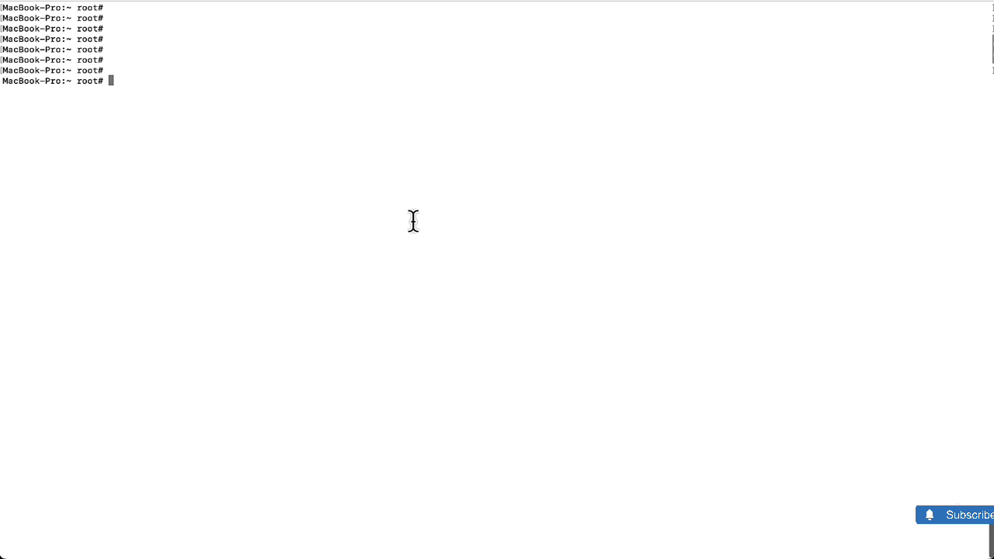
# - Switch to the terminal and run ssh to connect as student to the copied RHEL9 IP 20.232.38.156
pyautogui.press('Return')
pyautogui.press('Return')
pyautogui.write('sss')
pyautogui.press('BackSpace')
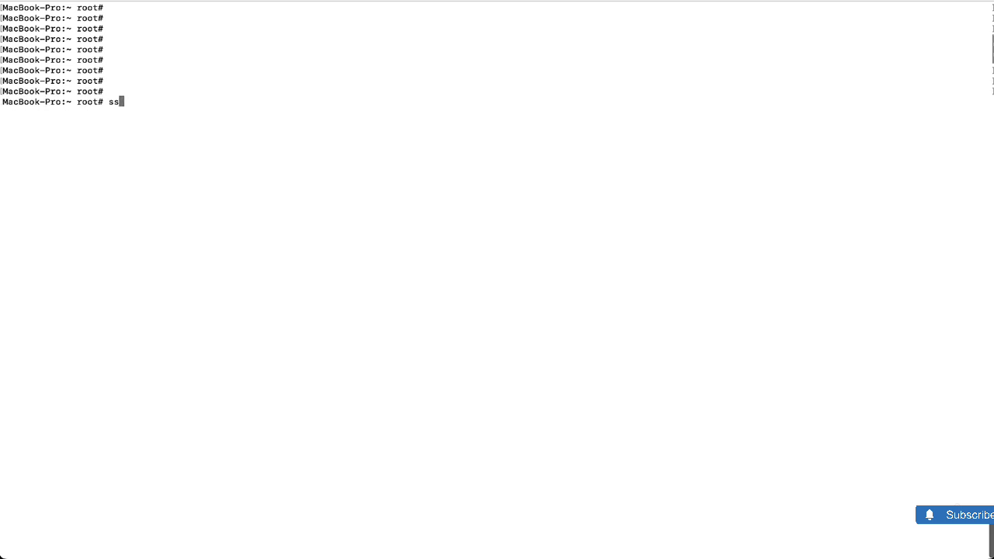
pyautogui.write('h student@')
pyautogui.rightClick(334, 131)
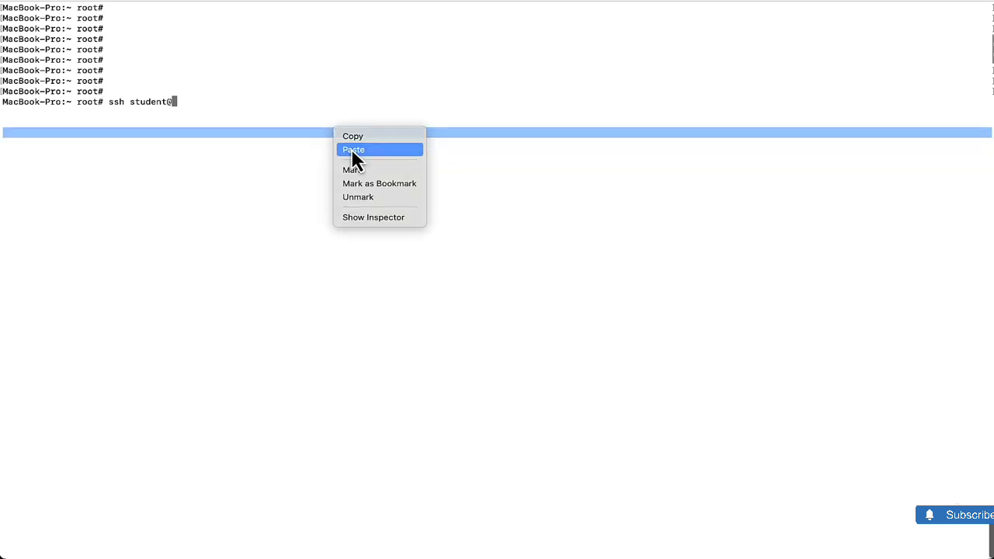
pyautogui.click(354, 150)
pyautogui.press('Return')
# - Accept the RHEL9 host key and enter the student account password to log in
pyautogui.write('yes')
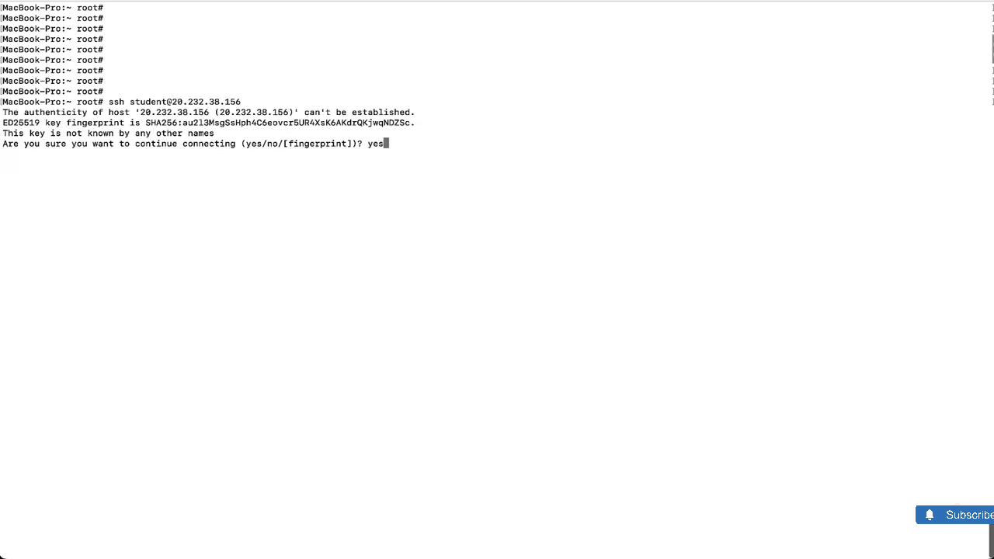
pyautogui.press('Return')
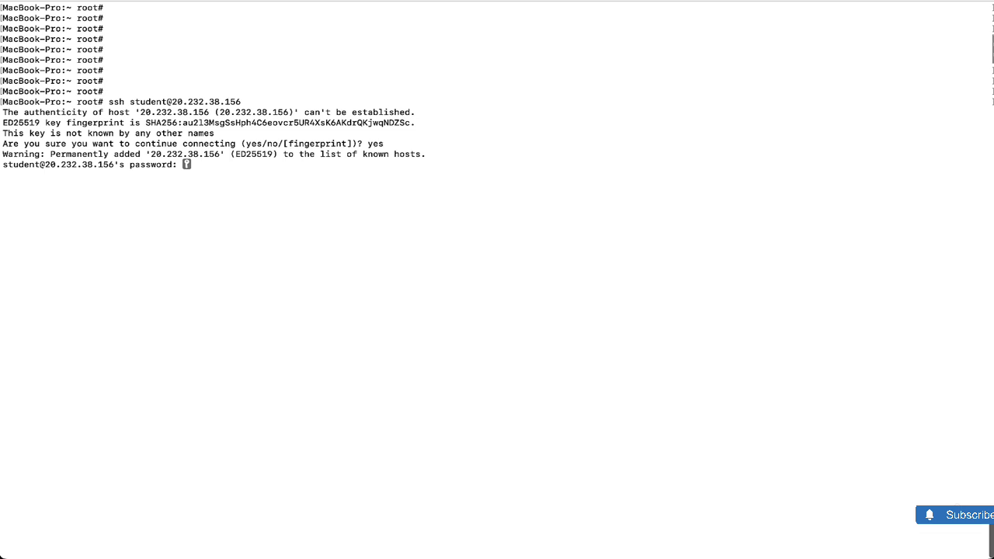
pyautogui.press('Return')
pyautogui.press('Return')
pyautogui.press('Return')
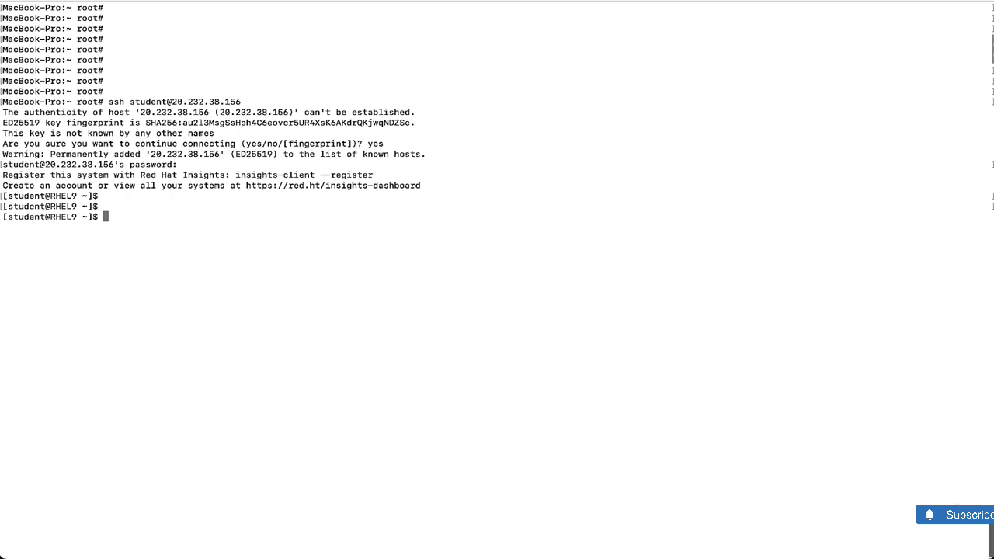
# - Run uname -a and hostnamectl on RHEL9 to check its kernel and operating system details
pyautogui.write('uname -a')
pyautogui.press('Return')
pyautogui.press('Return')
pyautogui.press('Return')
pyautogui.write('hostname')
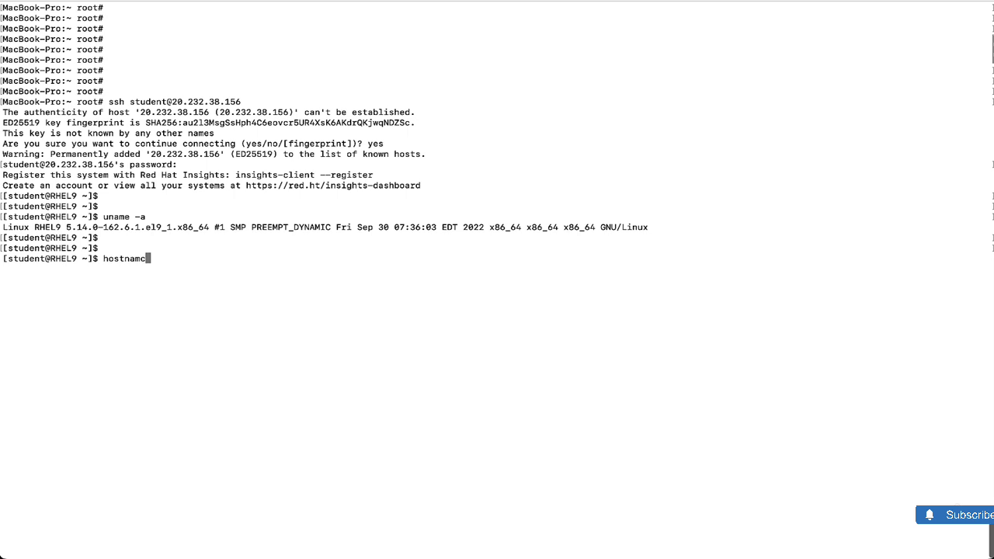
pyautogui.write('ctl')
pyautogui.press('Return')
# - Highlight the operating system lines and display the contents of /etc/os-release
pyautogui.tripleClick(187, 325)
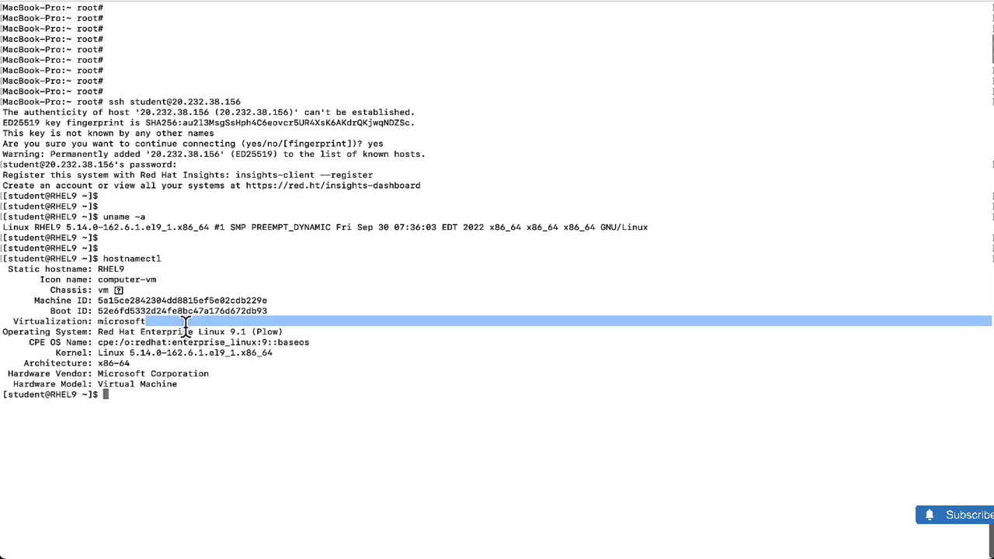
pyautogui.tripleClick(177, 335)
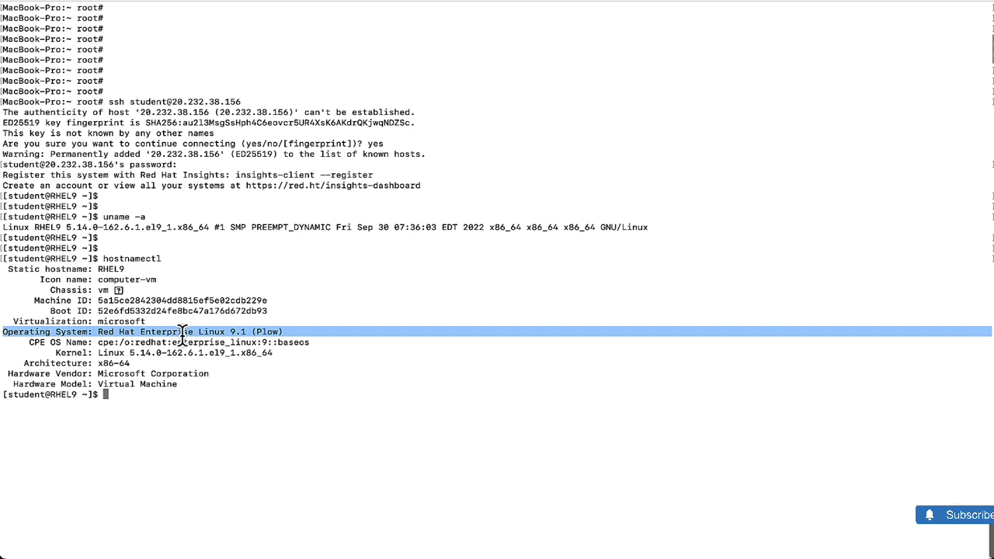
pyautogui.click(220, 403)
pyautogui.write('cat /etc')
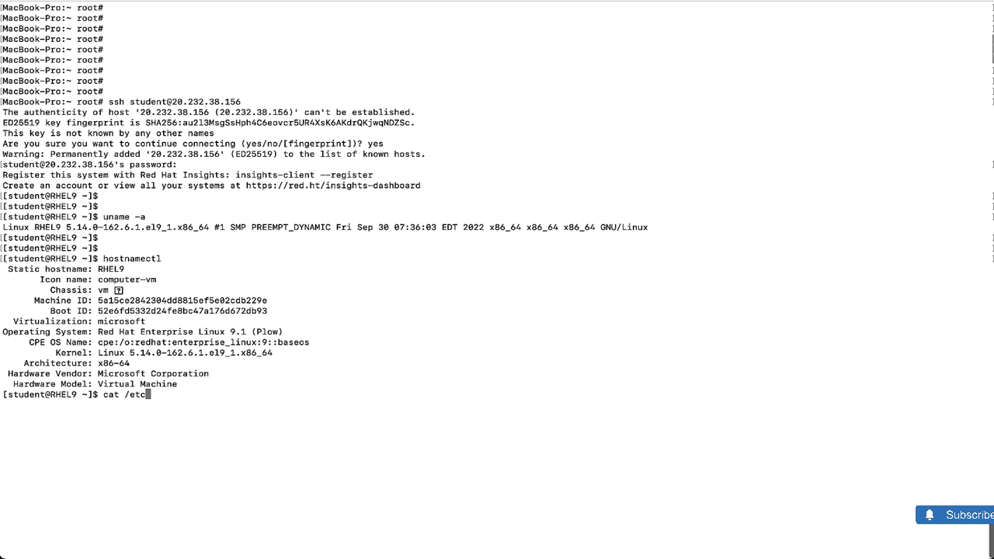
pyautogui.write('/os-release')
pyautogui.press('Return')
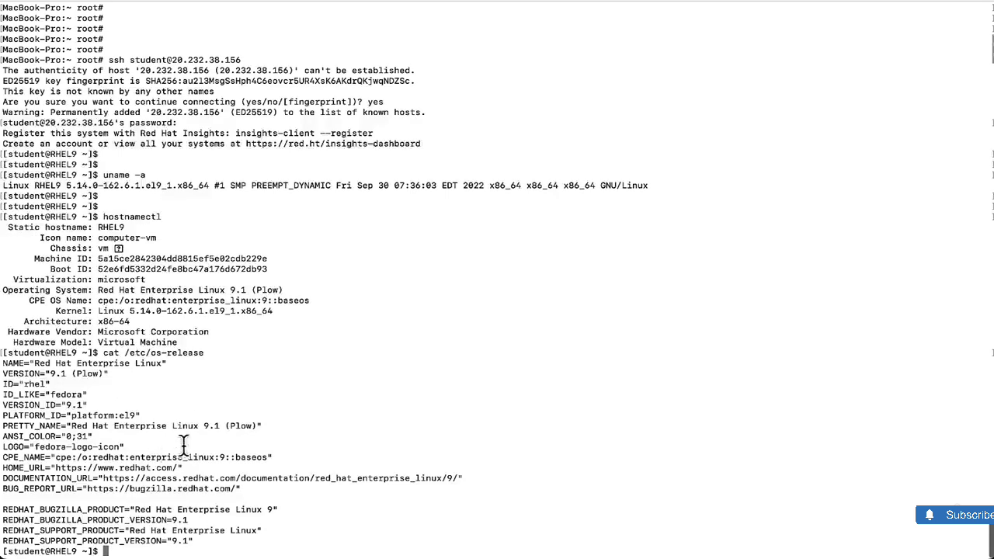
# - Highlight the platform, pretty name and Bugzilla product lines in the os-release output
pyautogui.moveTo(270, 425); pyautogui.dragTo(68, 414)
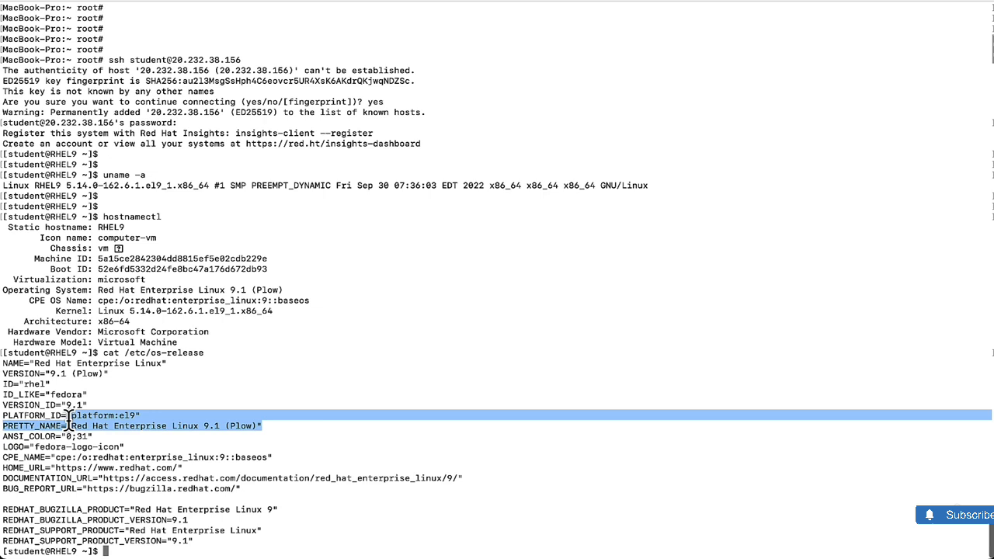
pyautogui.click(177, 429)
pyautogui.doubleClick(103, 511)
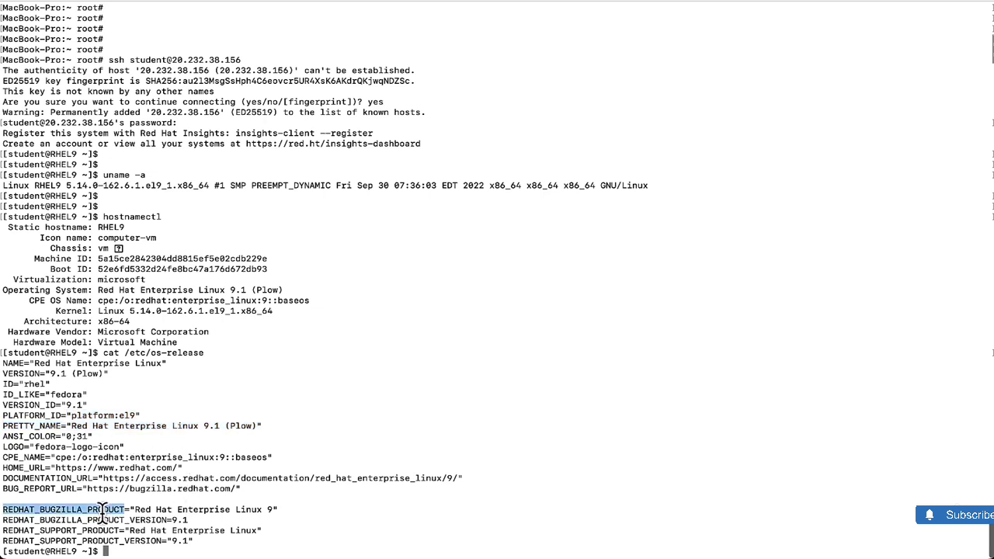
pyautogui.tripleClick(103, 510)
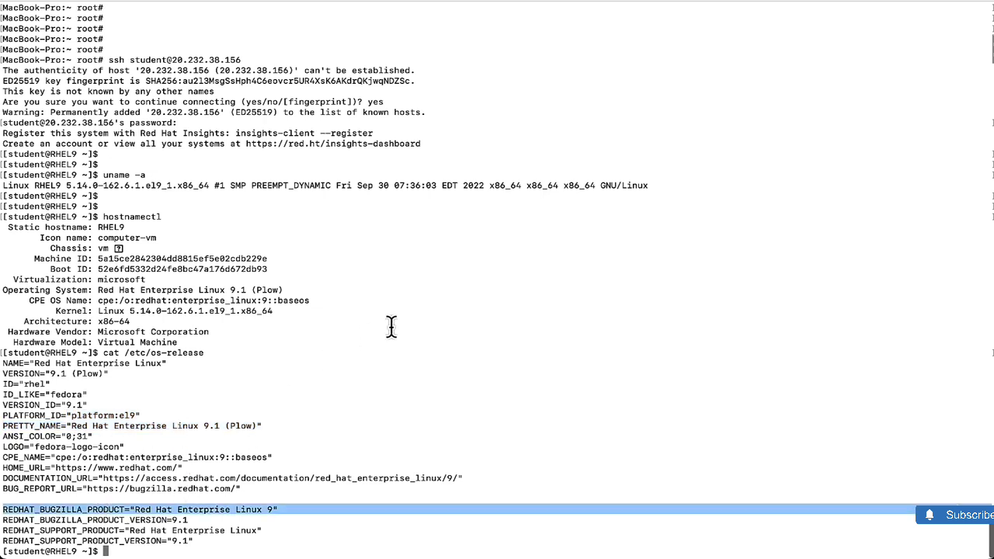
# - Return to the portal, open the ROCKY9 virtual machine and copy its public IP address
pyautogui.hotkey('ctrl', 'Right')
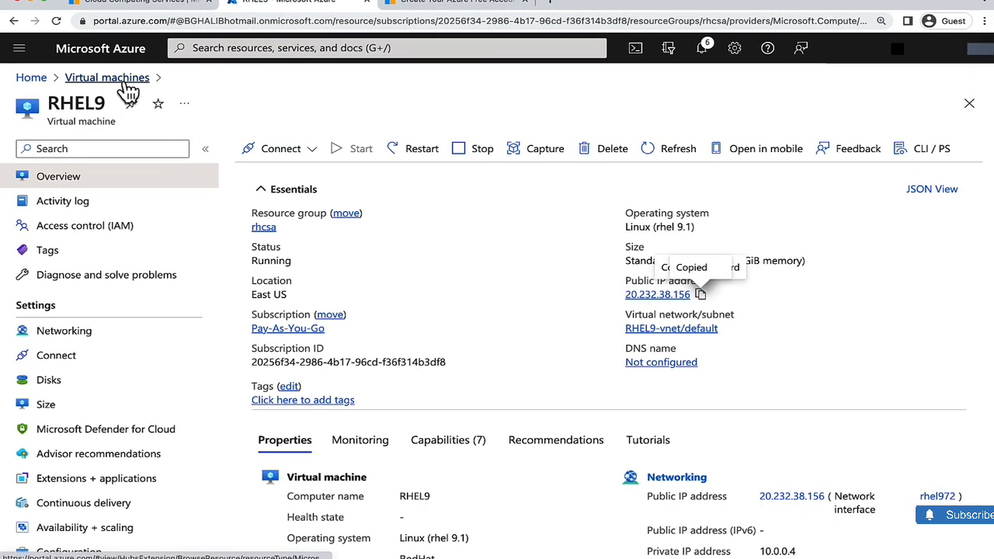
pyautogui.click(124, 80)
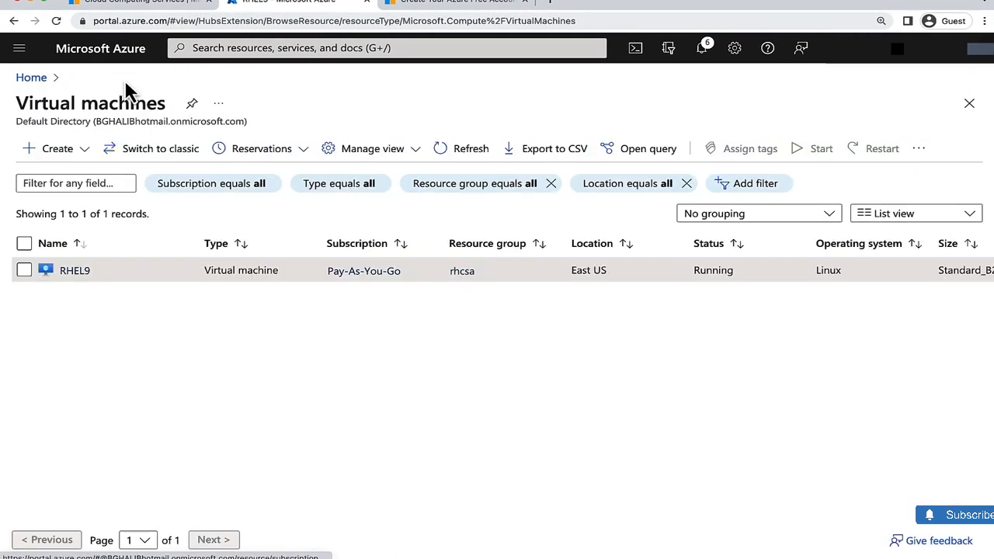
pyautogui.click(31, 80)
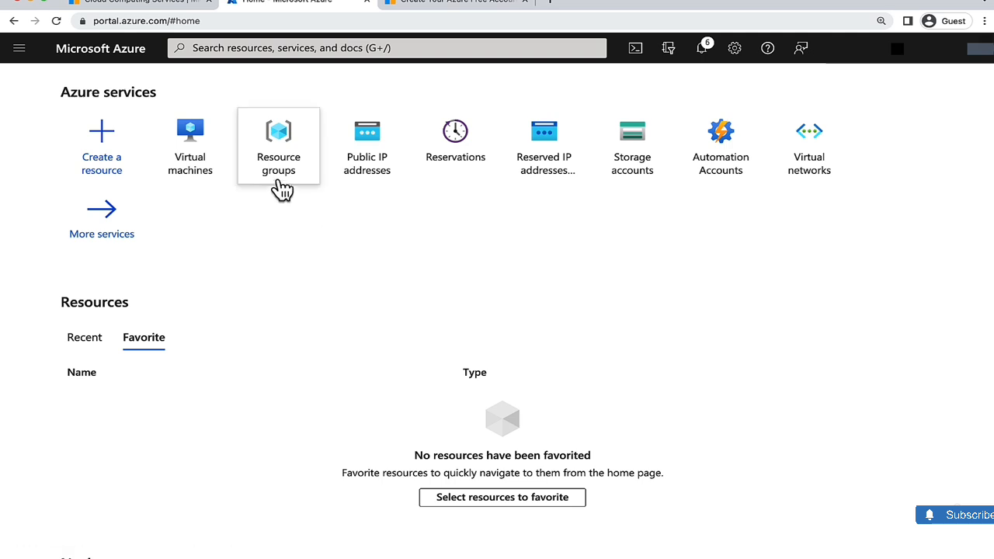
pyautogui.click(218, 165)
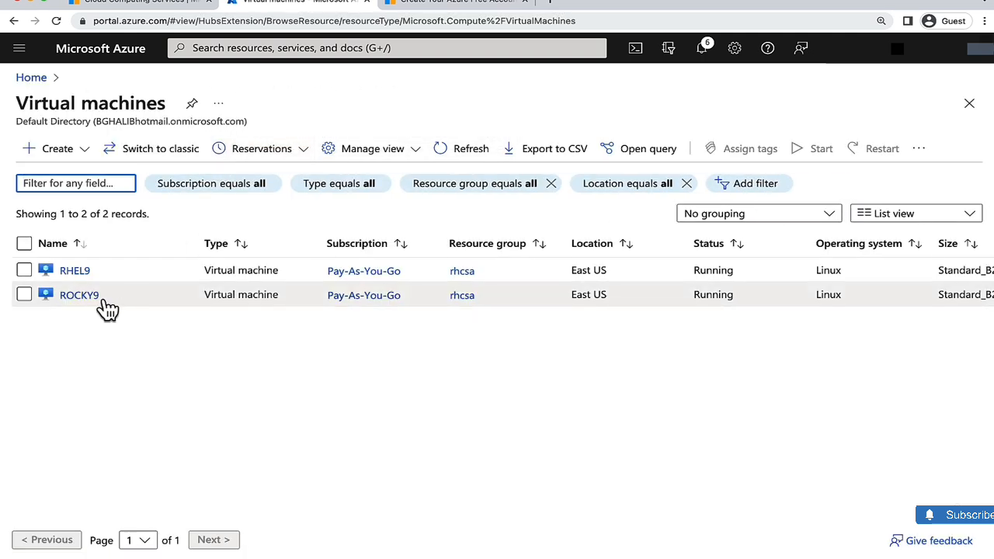
pyautogui.click(86, 297)
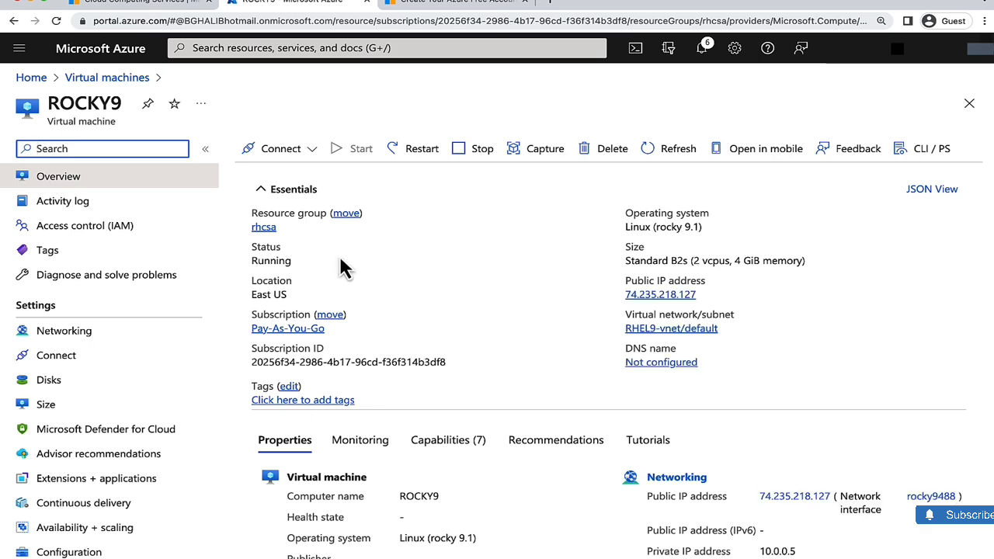
pyautogui.click(705, 295)
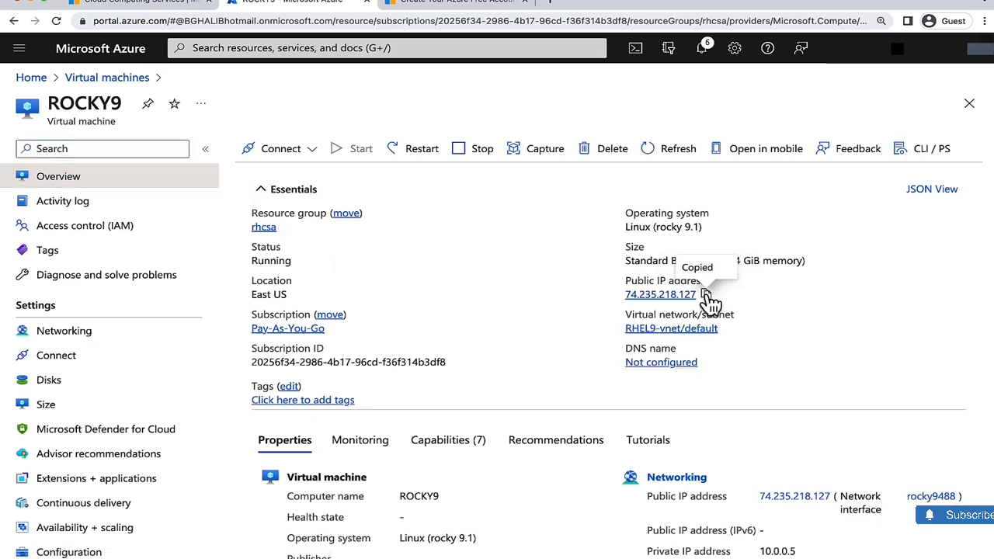
# - Switch to the terminal and run ssh to connect as student to the ROCKY9 IP 74.235.218.127
pyautogui.hotkey('ctrl', 'Right')
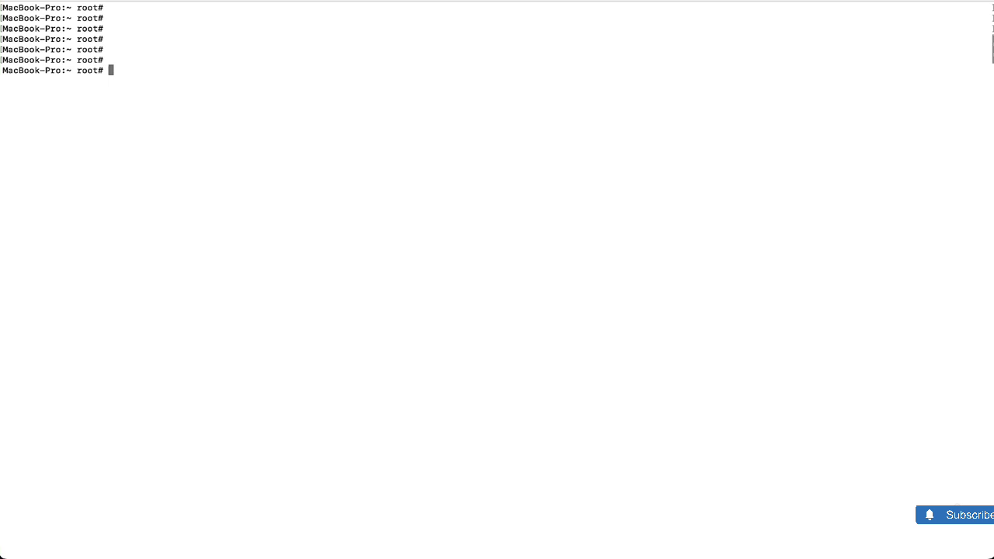
pyautogui.press('Return')
pyautogui.press('Return')
pyautogui.write('ssh st')
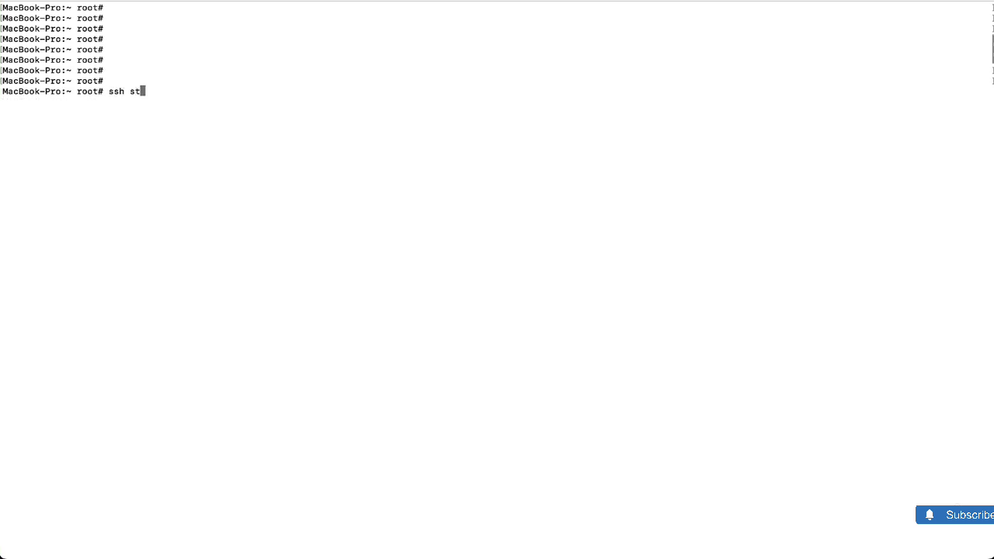
pyautogui.write('ud')
pyautogui.press('BackSpace')
pyautogui.write('udent@')
pyautogui.rightClick(326, 120)
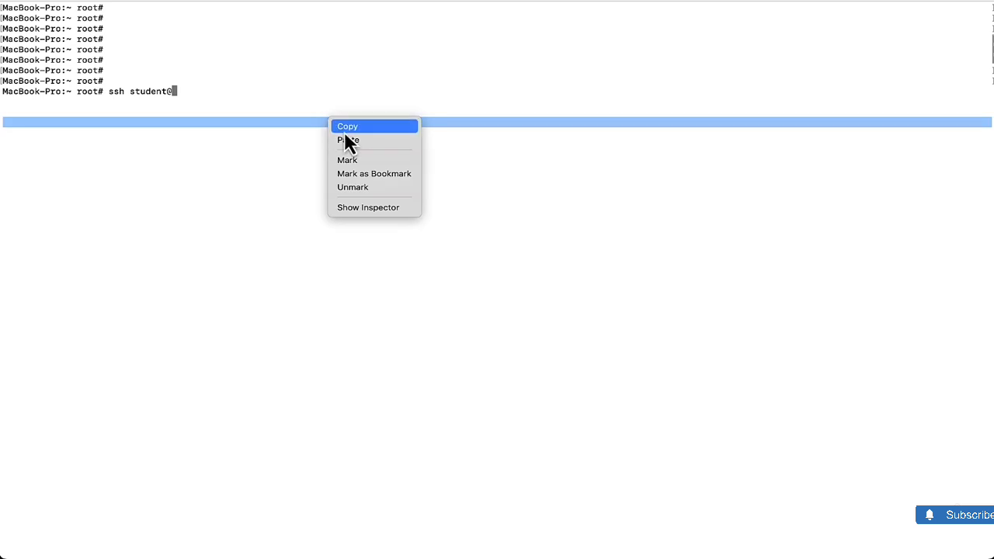
pyautogui.click(351, 138)
pyautogui.press('Return')
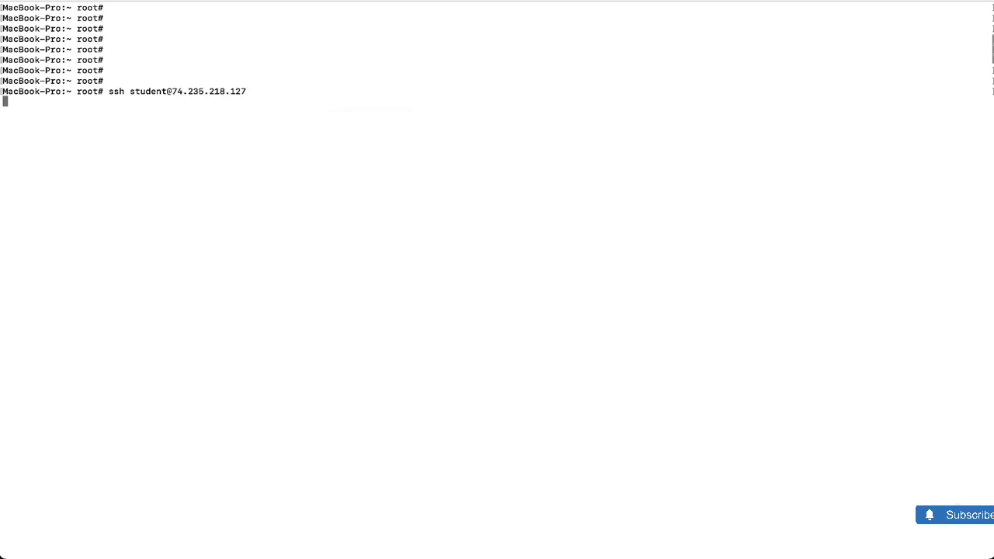
# - Accept the ROCKY9 host key and enter the student account password to log in
pyautogui.write('yes')
pyautogui.press('Return')
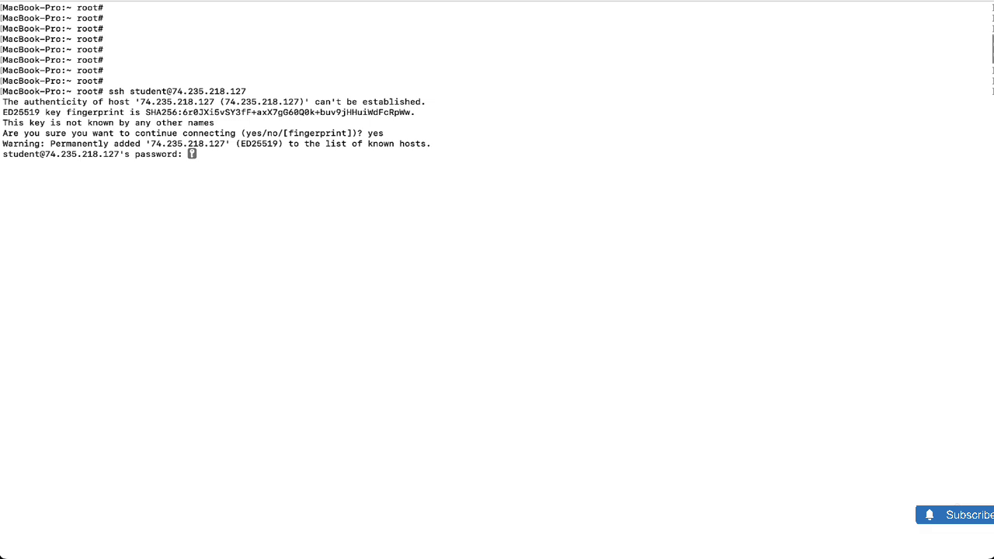
pyautogui.press('Return')
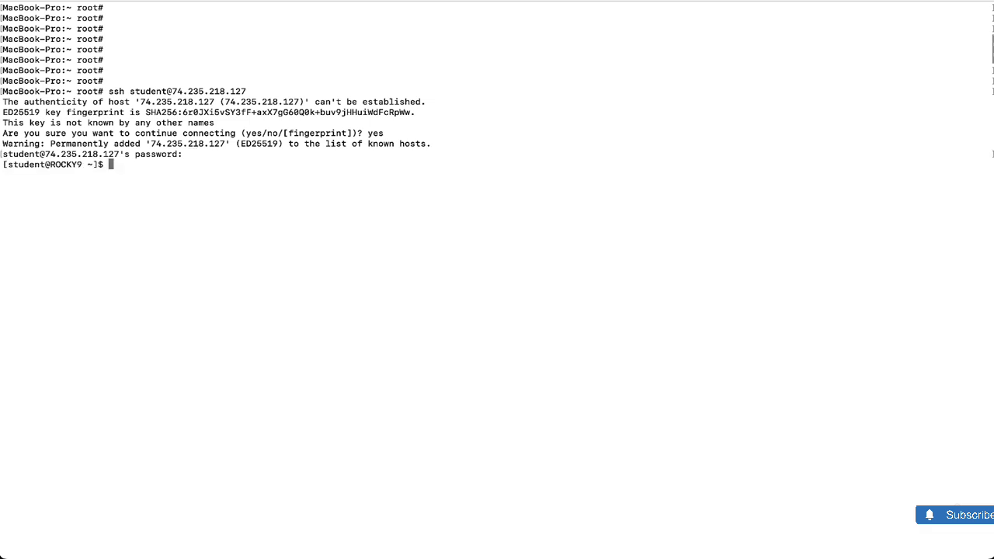
# - Run uname -a on the ROCKY9 machine to display its kernel and system information
pyautogui.press('Return')
pyautogui.press('Return')
pyautogui.press('Return')
pyautogui.write('uname -a')
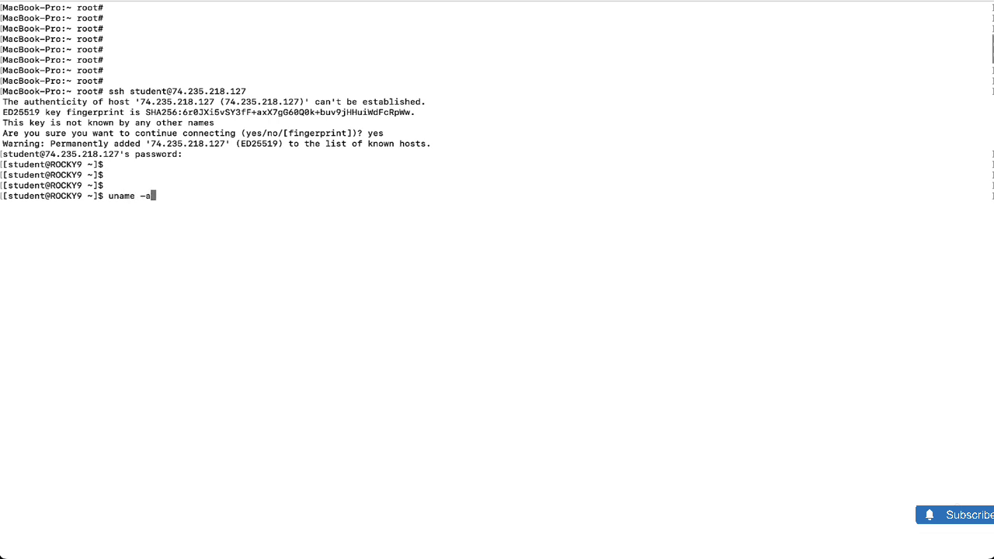
pyautogui.press('Return')
# - Run hostnamectl on ROCKY9 and highlight the static hostname line in its output
pyautogui.press('Return')
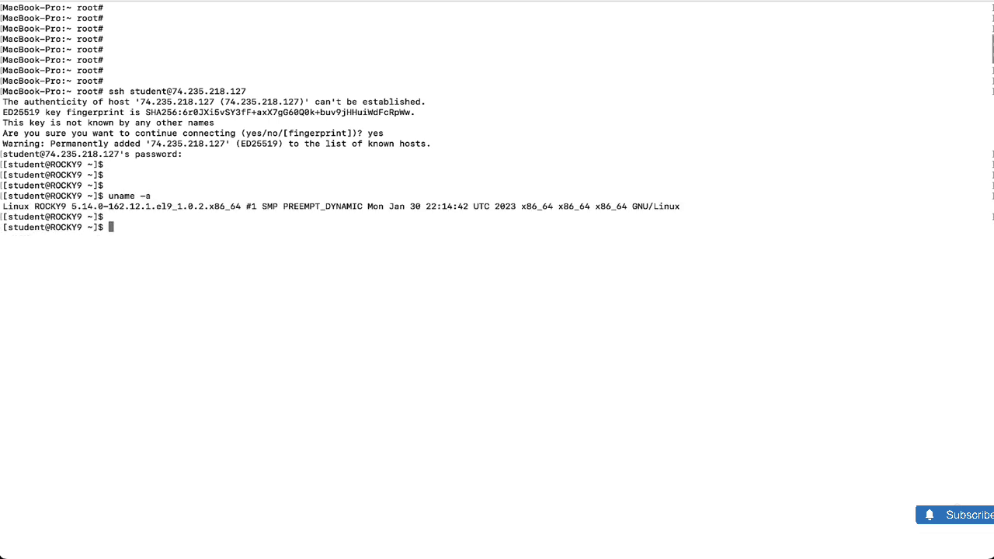
pyautogui.press('Return')
pyautogui.write('host')
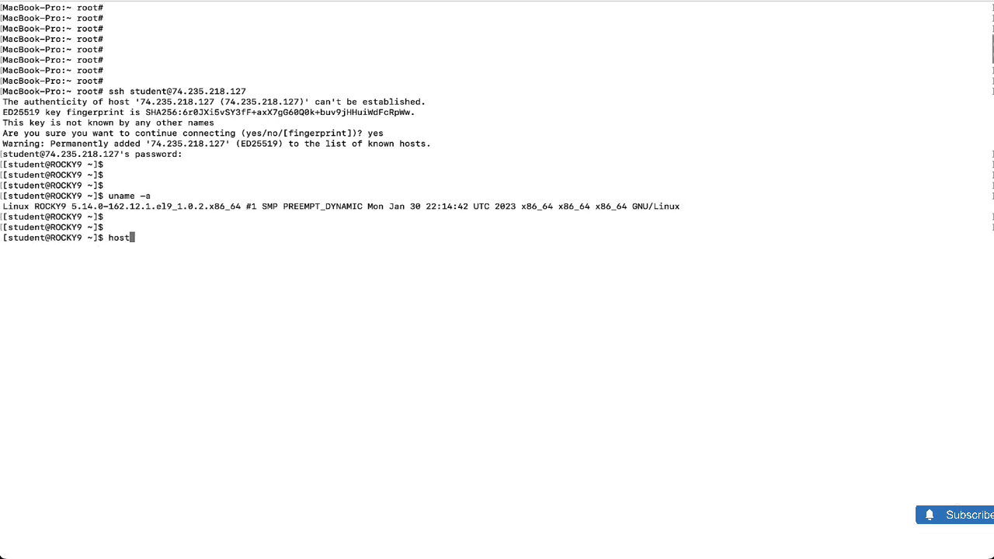
pyautogui.write('namectl')
pyautogui.press('Return')
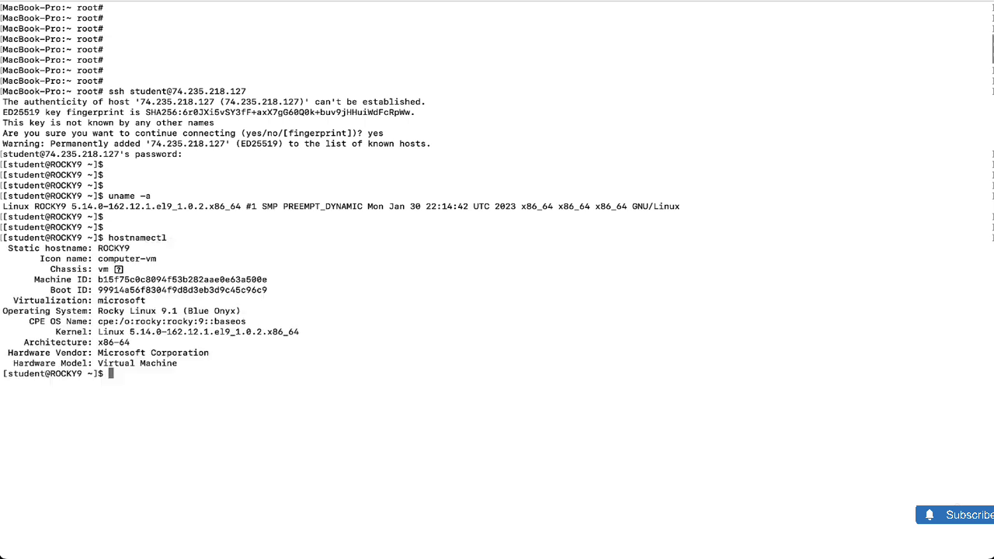
pyautogui.tripleClick(124, 248)
pyautogui.click(209, 260)
# - Display /etc/os-release on ROCKY9 with cat and highlight the PRETTY_NAME line
pyautogui.write('cat /etc/')
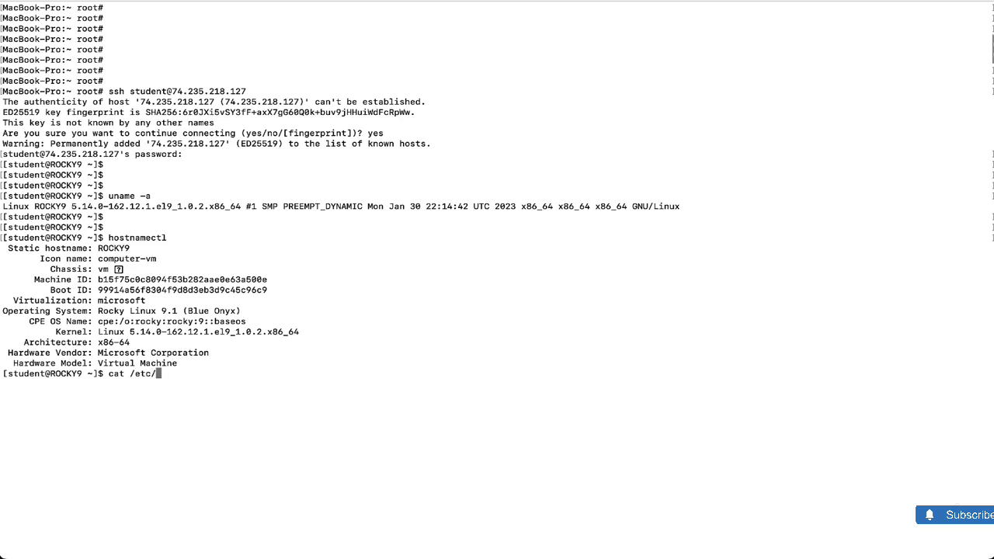
pyautogui.write('os-release')
pyautogui.press('Return')
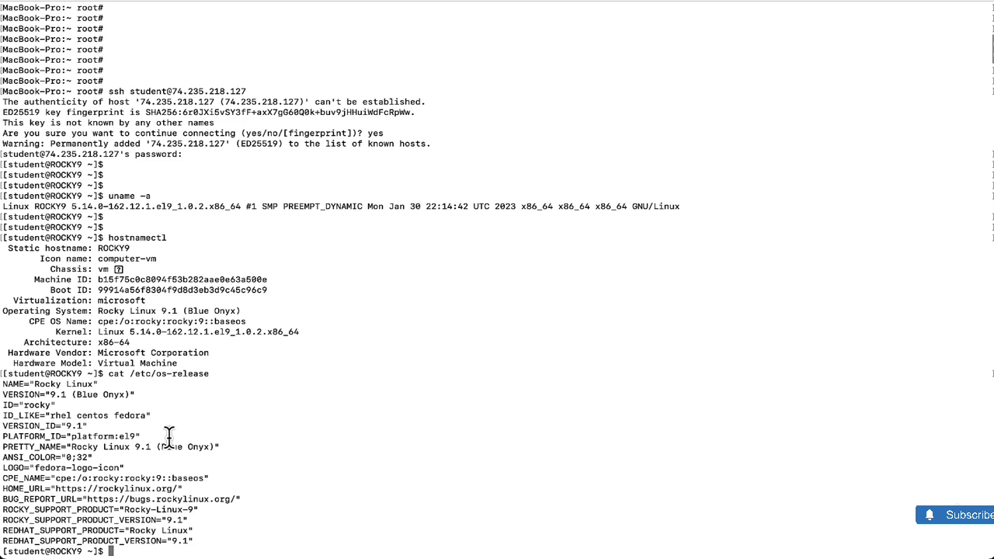
pyautogui.moveTo(225, 446); pyautogui.dragTo(2, 446)
pyautogui.click(10, 390)
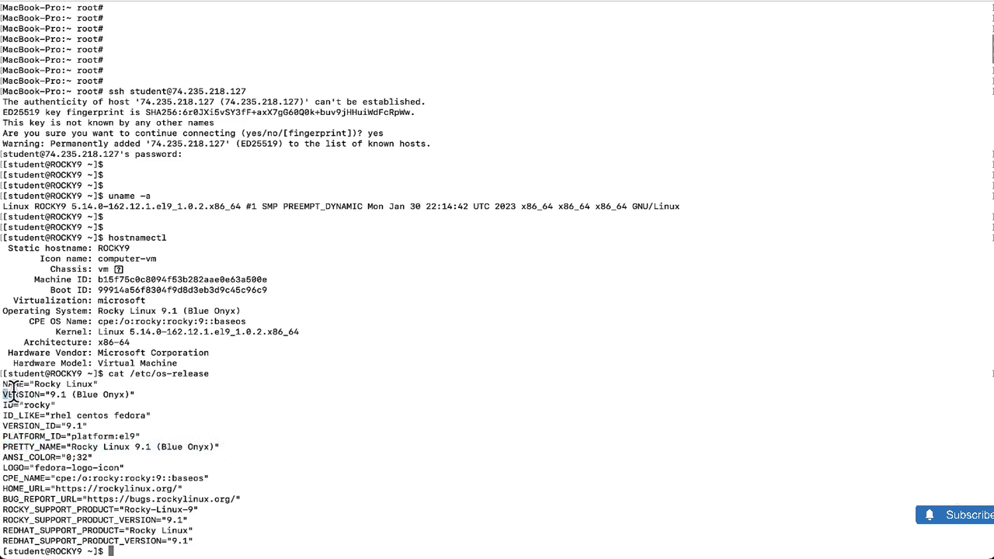